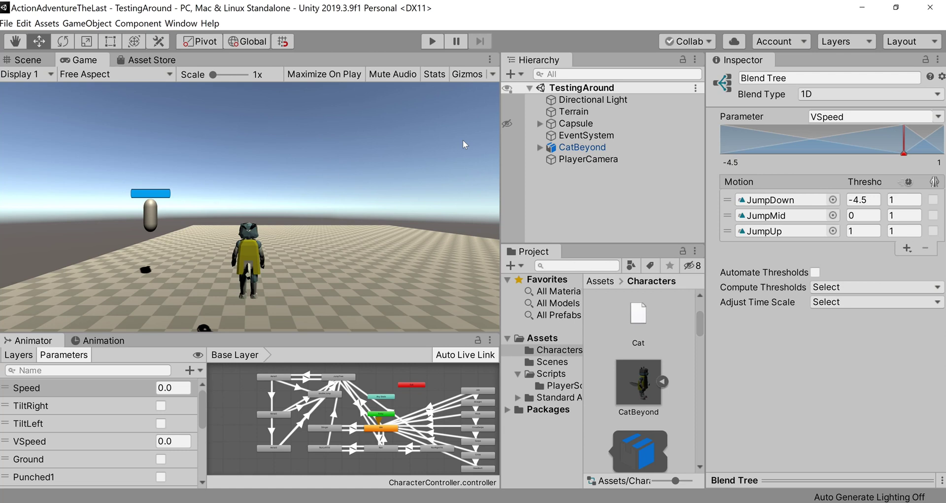
Step: Play-test the scene by making the cat character jump, run forward and jump again, and stop play mode
left_click(432, 42)
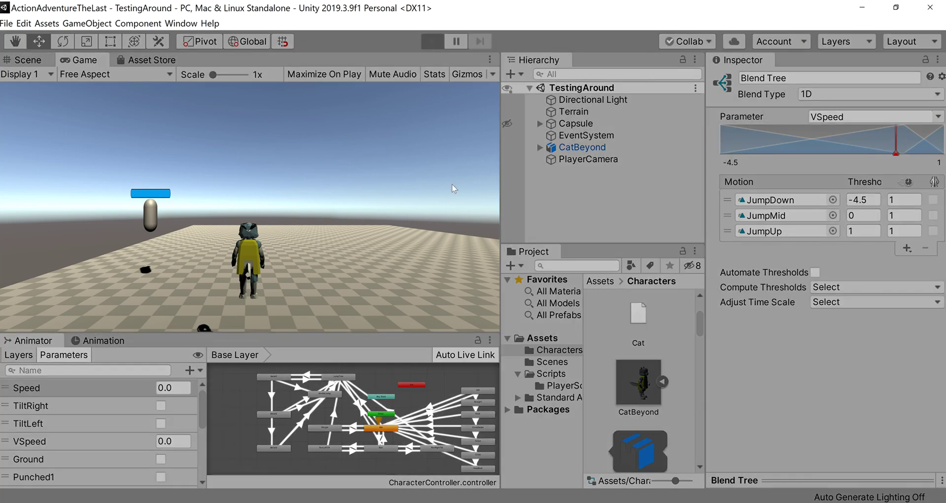
key("space")
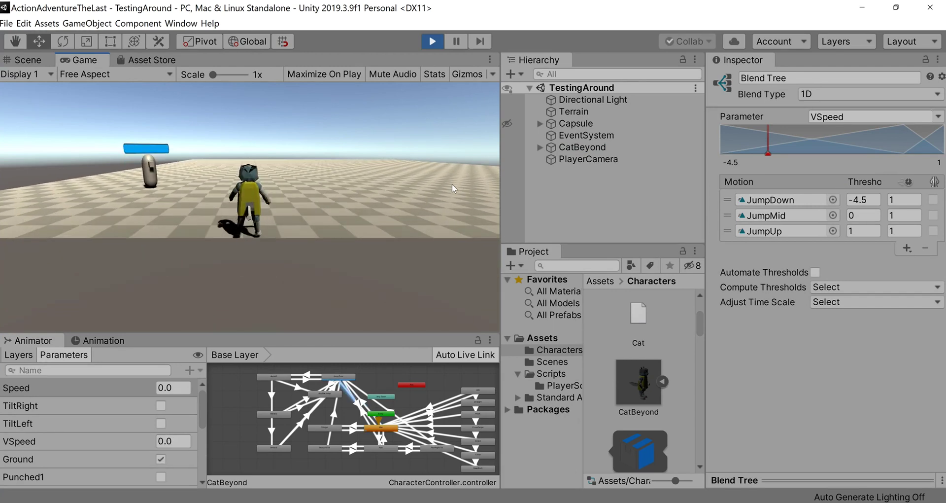
key("w")
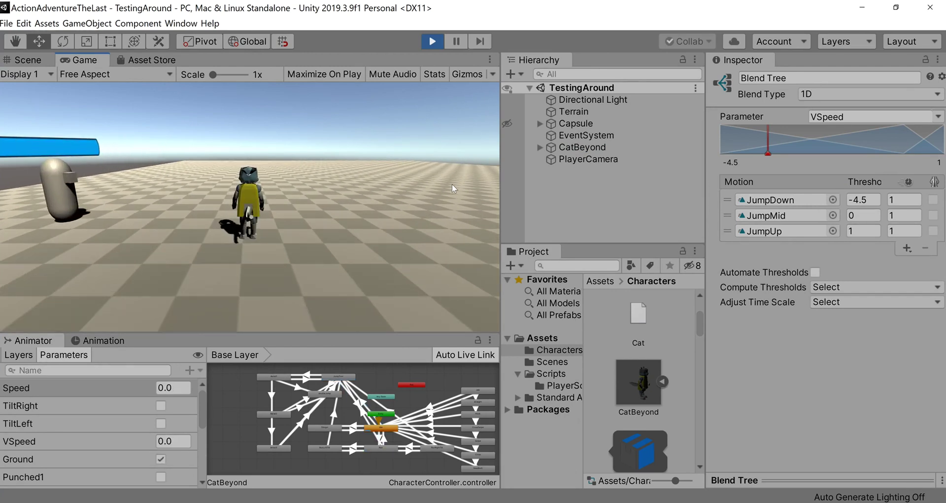
key("space")
key("space")
left_click(428, 42)
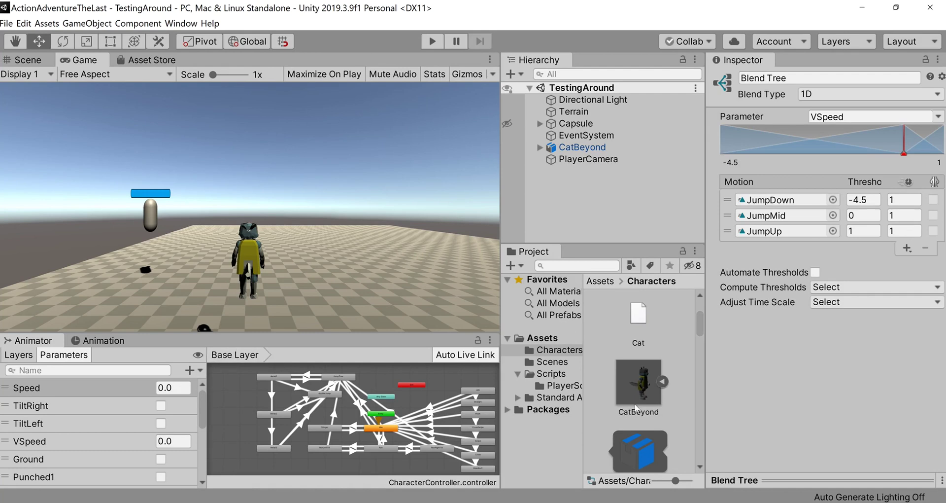
Step: Open the CatBeyond model from the Characters folder in Blender and frame its armature from the front
left_click(643, 380)
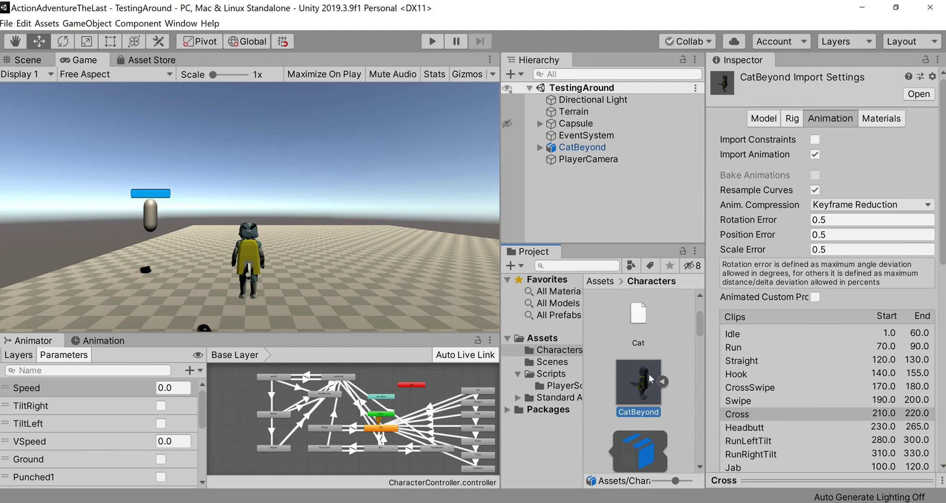
double_click(635, 362)
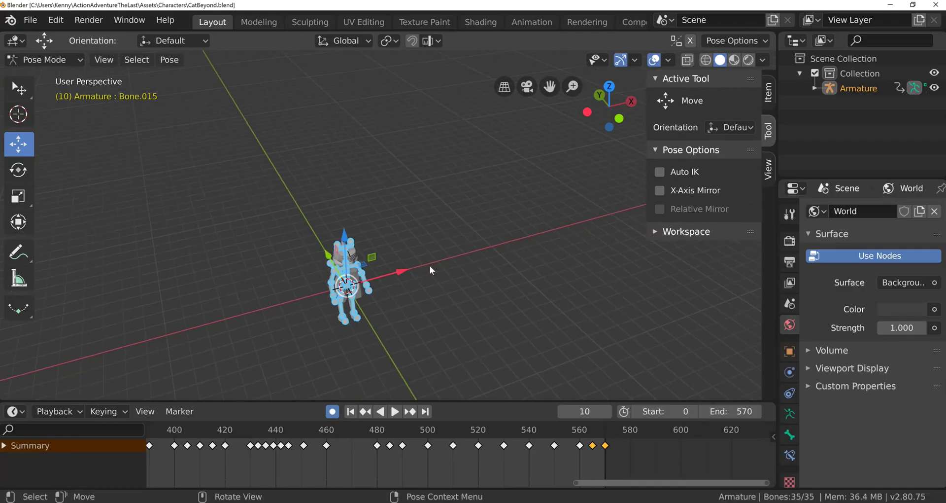
middle_click_drag(429, 265, 439, 250)
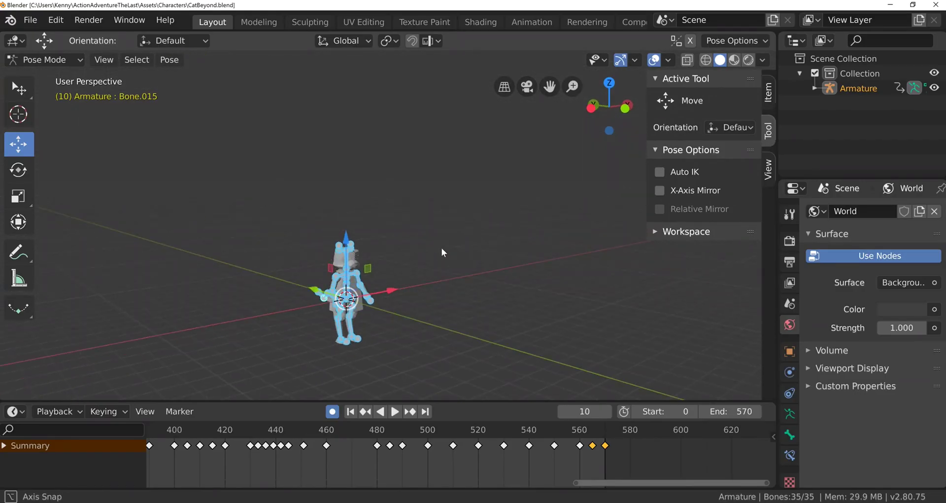
scroll(418, 267, "up", 3)
middle_click_drag(389, 277, 507, 249)
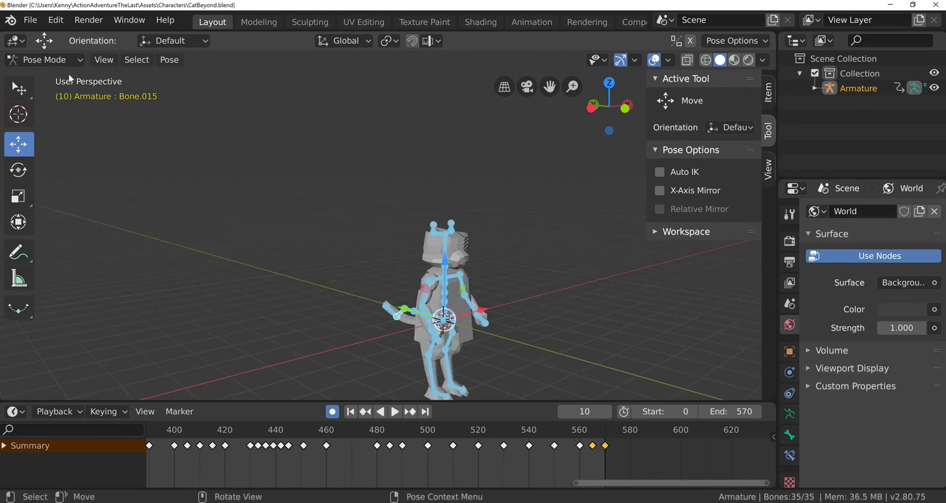
right_click(190, 31)
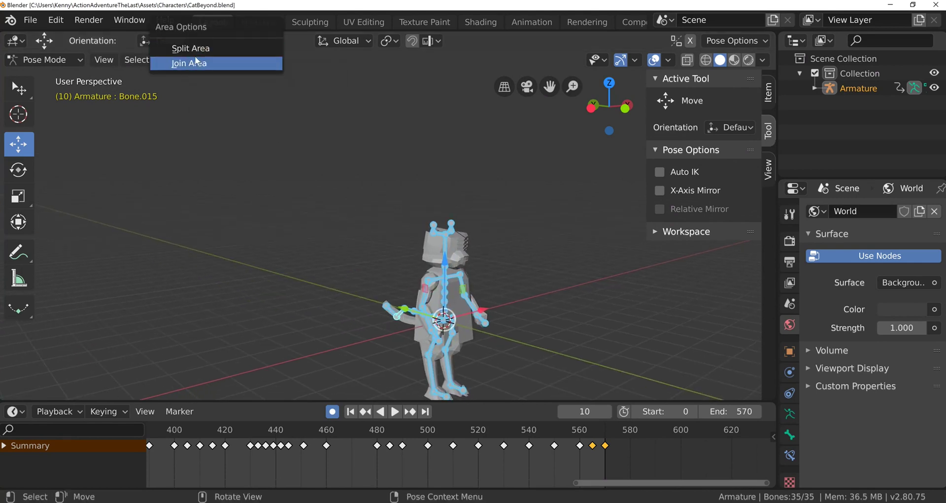
left_click(194, 49)
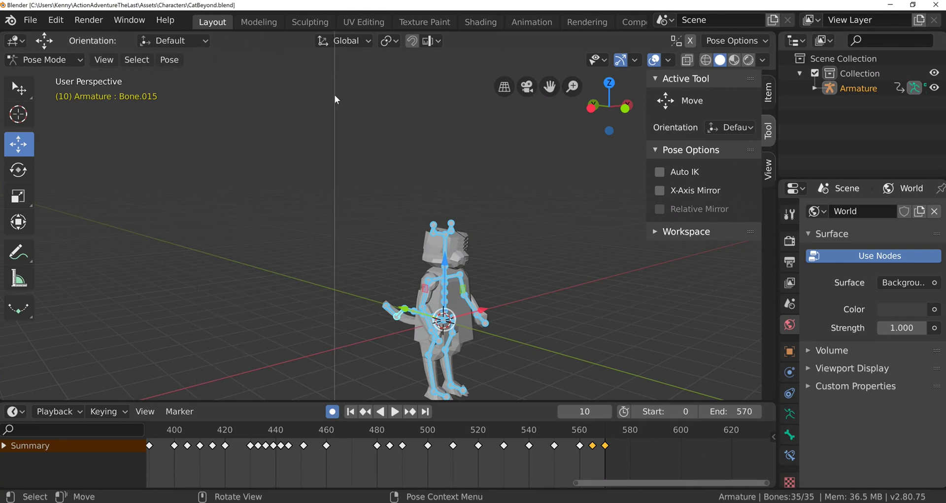
left_click(335, 94)
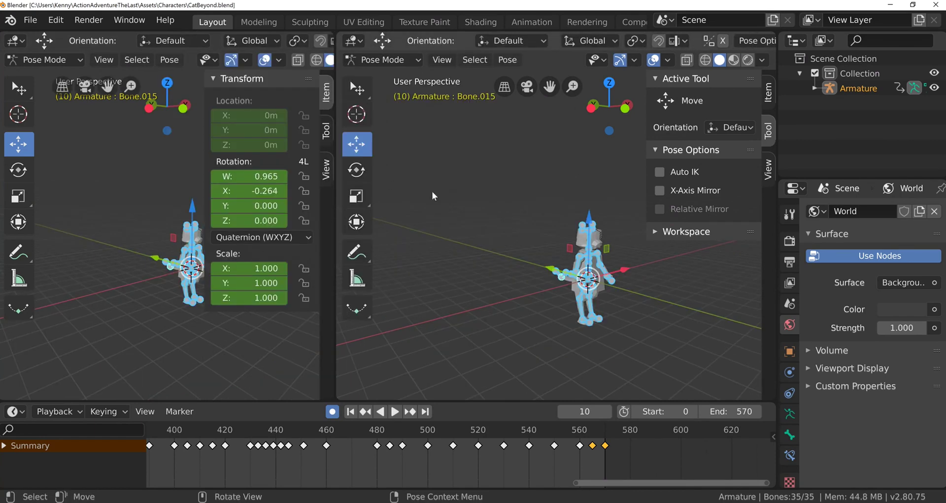
right_click(334, 192)
left_click(441, 164)
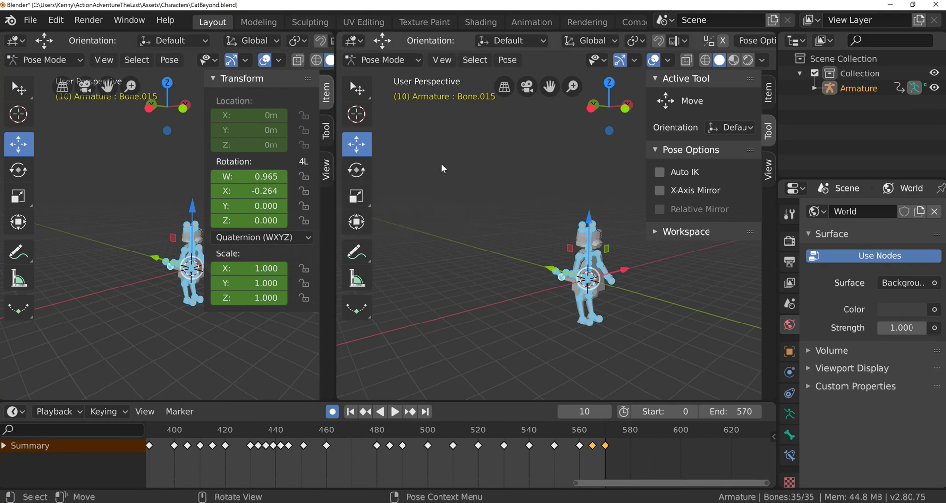
right_click(334, 185)
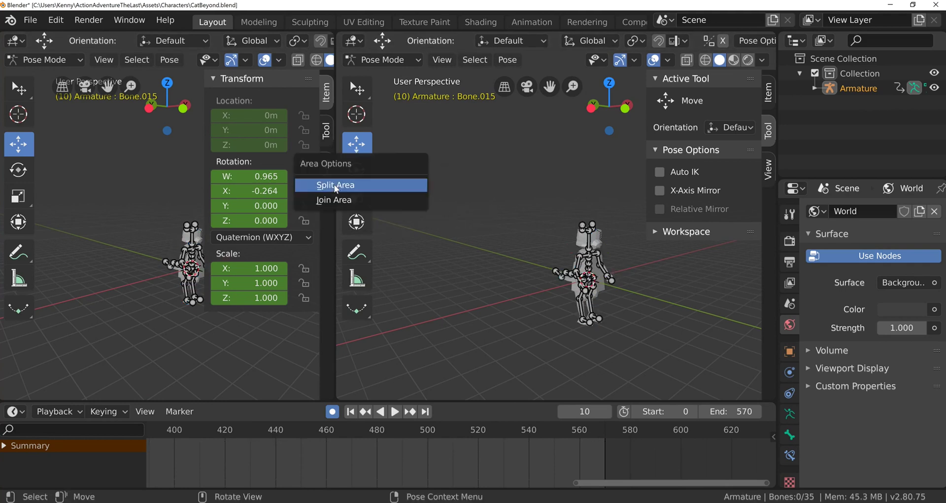
left_click(338, 199)
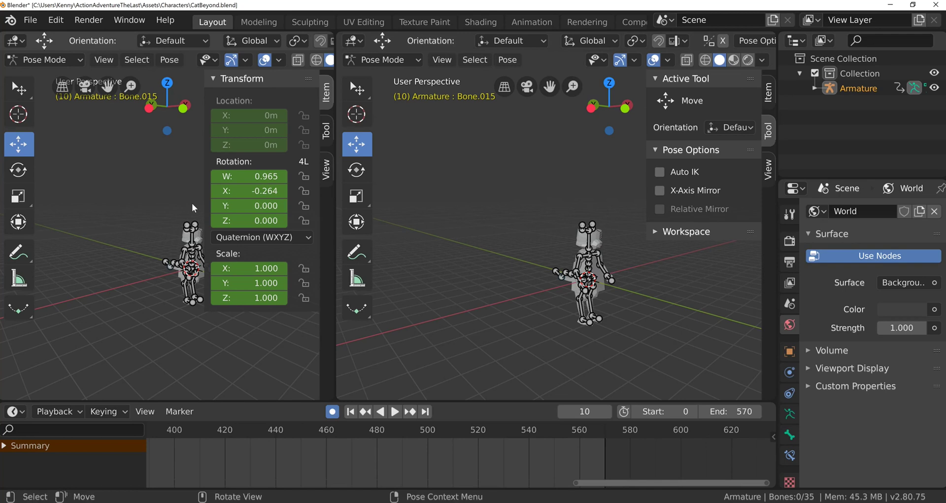
right_click(334, 179)
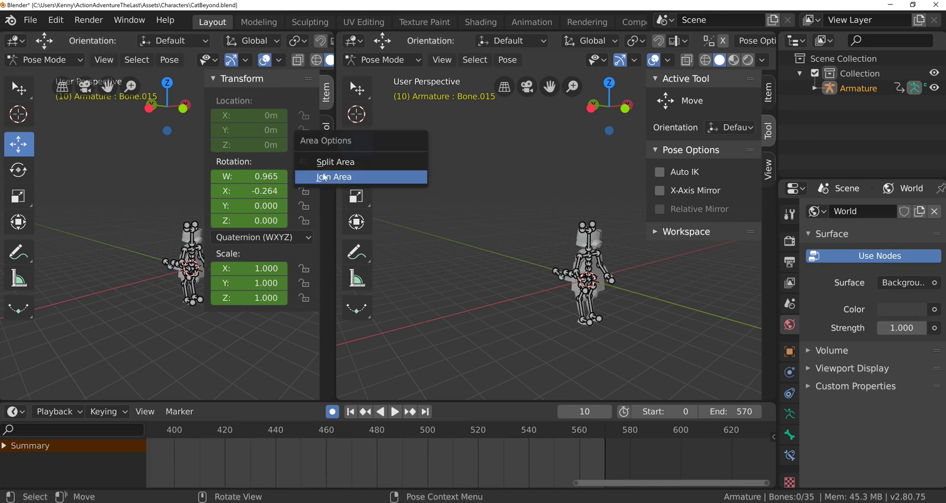
left_click(333, 177)
right_click(339, 112)
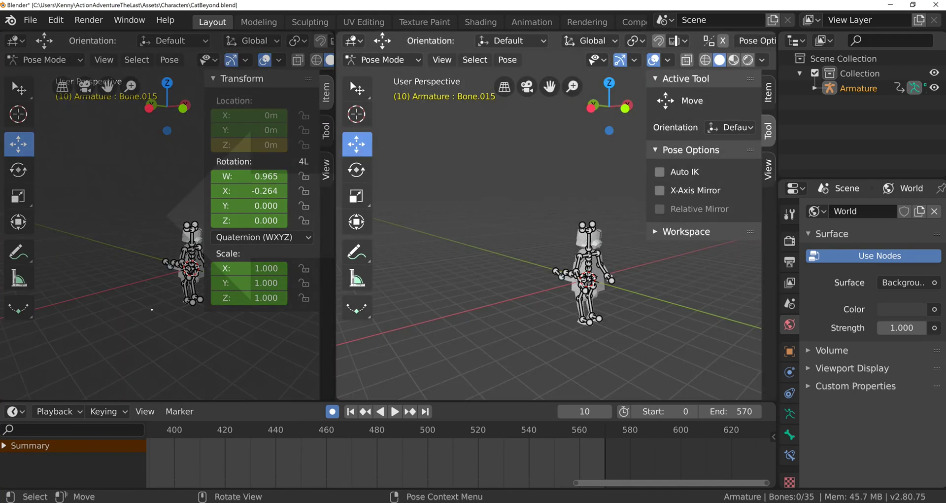
left_click(209, 284)
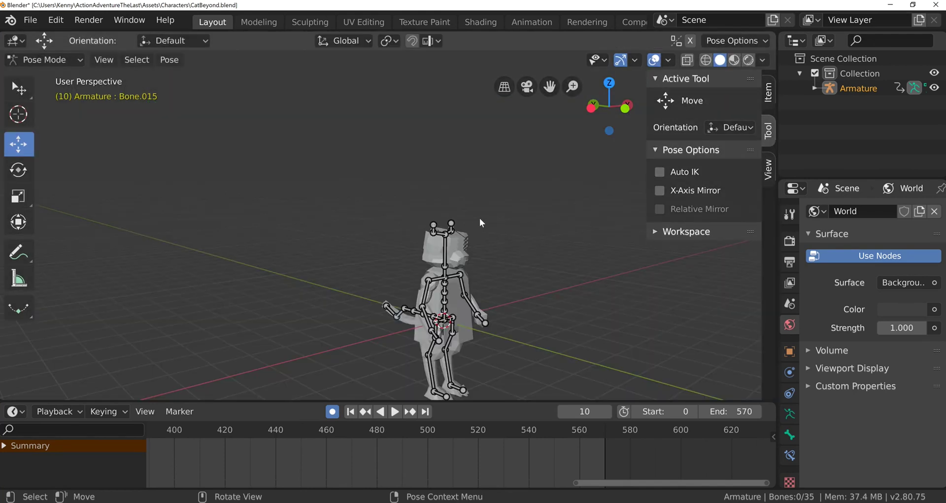
Step: Select all bones of the armature to show their keyframes and go to the pose at frame 460
scroll(505, 297, "up", 4)
scroll(516, 295, "down", 3)
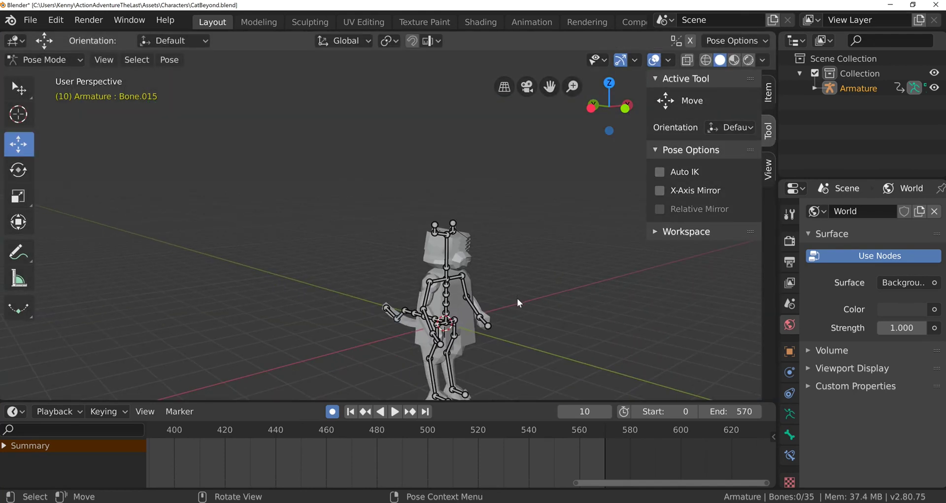
scroll(516, 297, "down", 2)
key("a")
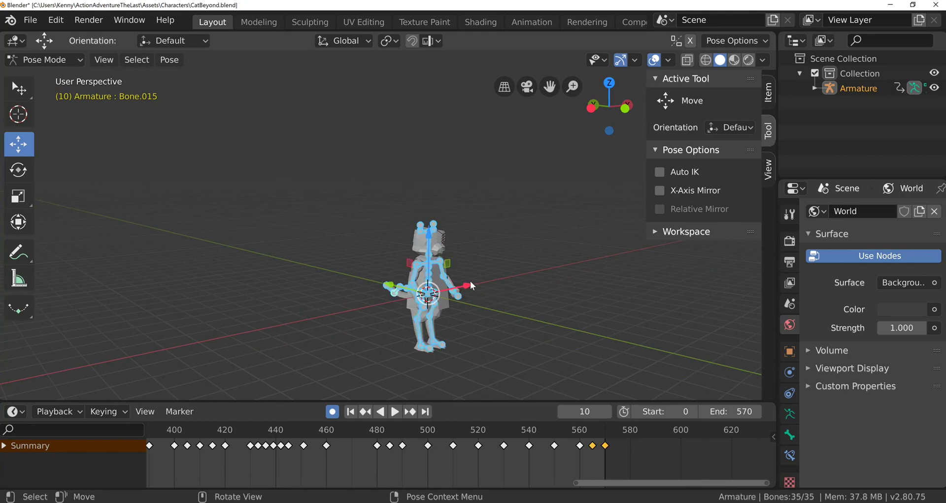
scroll(474, 288, "up", 3)
left_click_drag(280, 438, 328, 436)
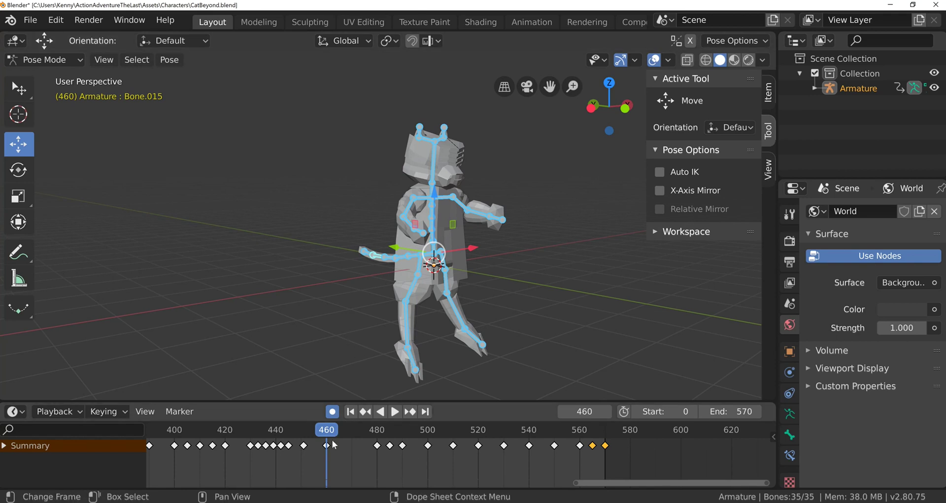
Step: Examine the jump poses between frames 480 and 532 on the timeline and return to frame 460
left_click(332, 412)
key("space")
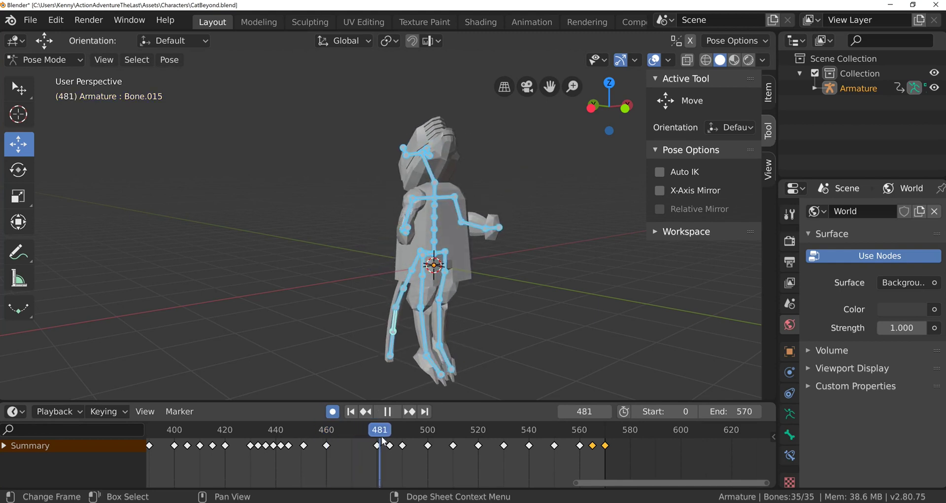
mouse_move(505, 429)
left_mouse_down()
mouse_move(397, 430)
mouse_move(514, 433)
mouse_move(506, 433)
left_mouse_up()
key("space")
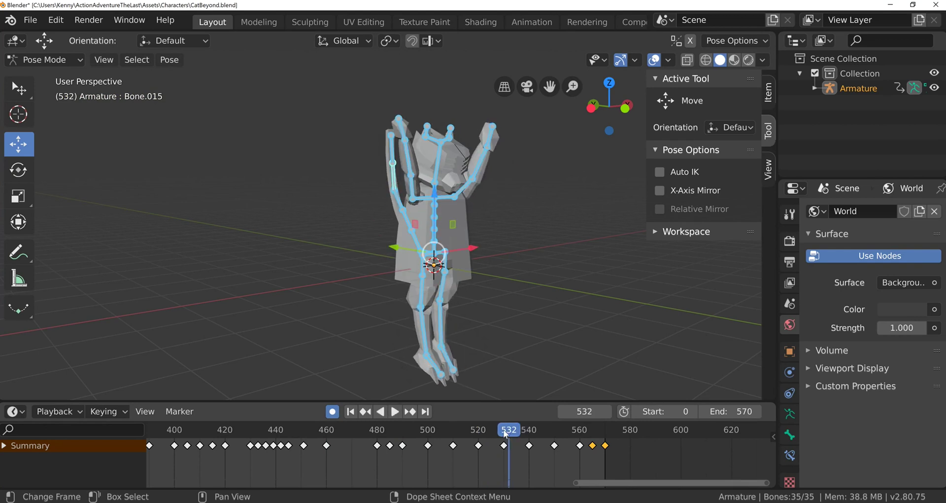
left_click(380, 429)
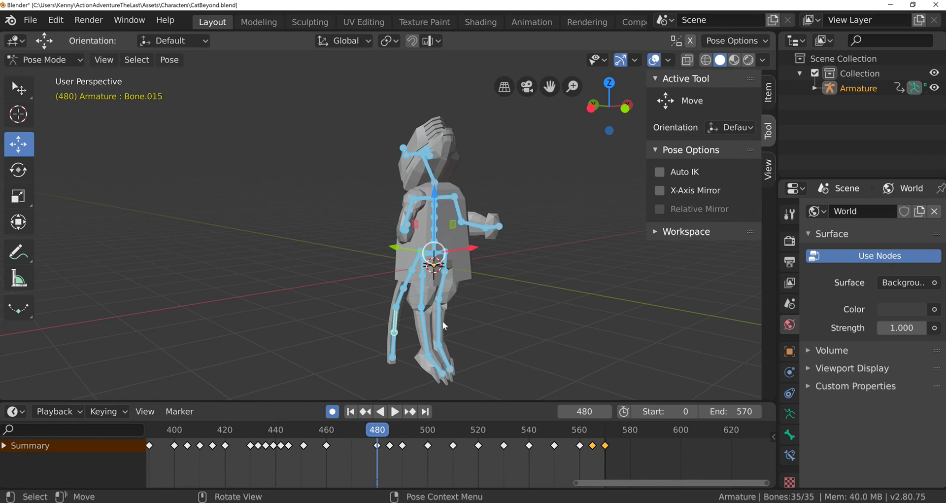
left_click(380, 411)
left_click_drag(313, 430, 326, 433)
key("space")
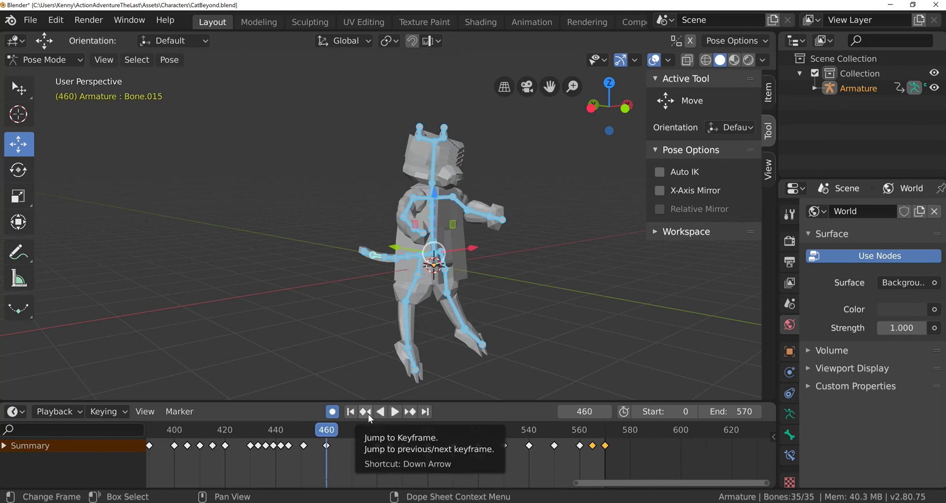
Step: Select only the head bone and the keyframe at frame 460, and reselect all bones of the armature
left_click(435, 173)
left_click(326, 446)
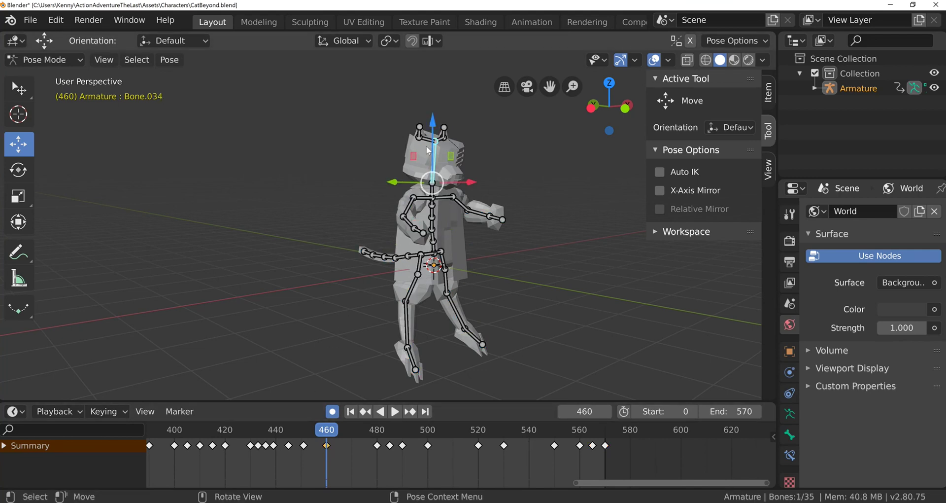
key("a")
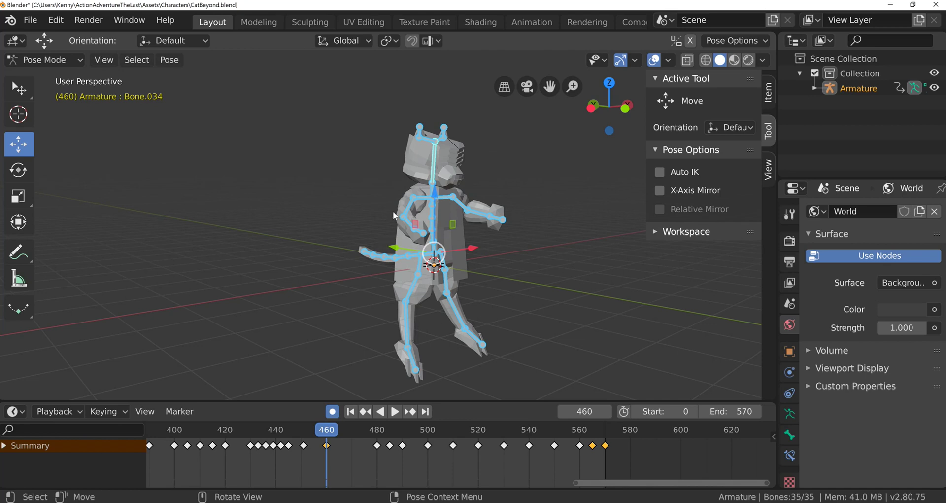
left_click(352, 458)
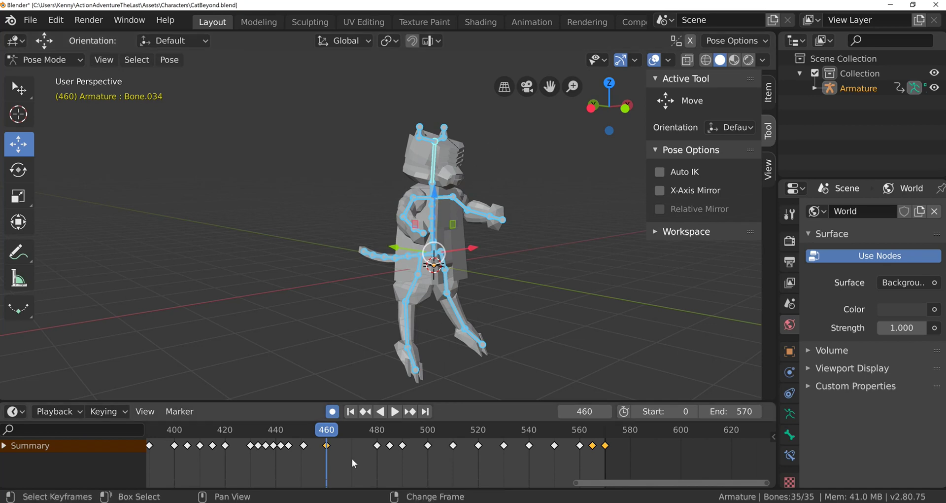
Step: Compare the poses at frames 480 and 490 and select the keyframe at frame 480
left_click_drag(380, 429, 379, 431)
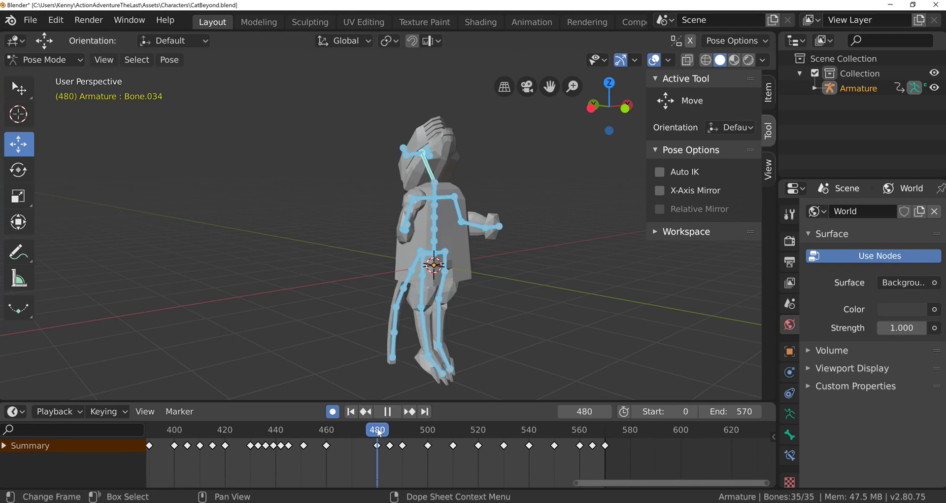
left_click_drag(378, 432, 397, 434)
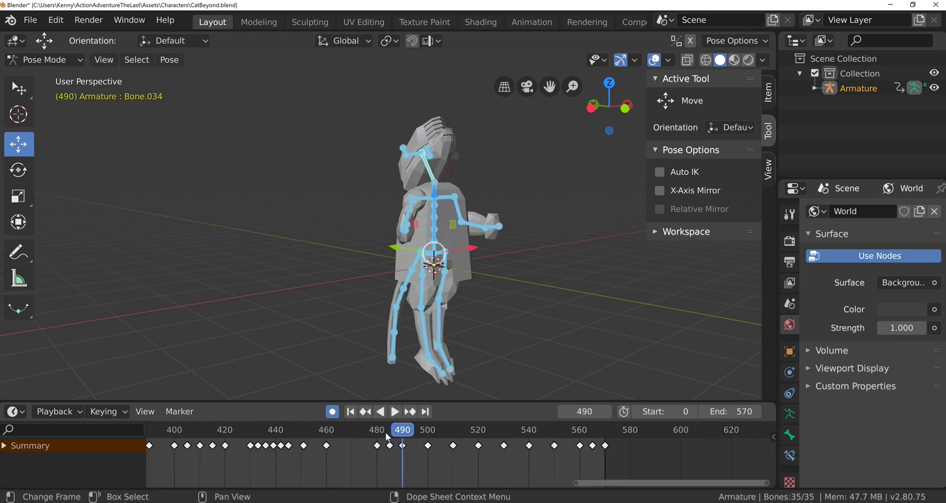
left_click(377, 432)
mouse_move(378, 432)
left_mouse_down()
mouse_move(392, 431)
mouse_move(379, 434)
left_mouse_up()
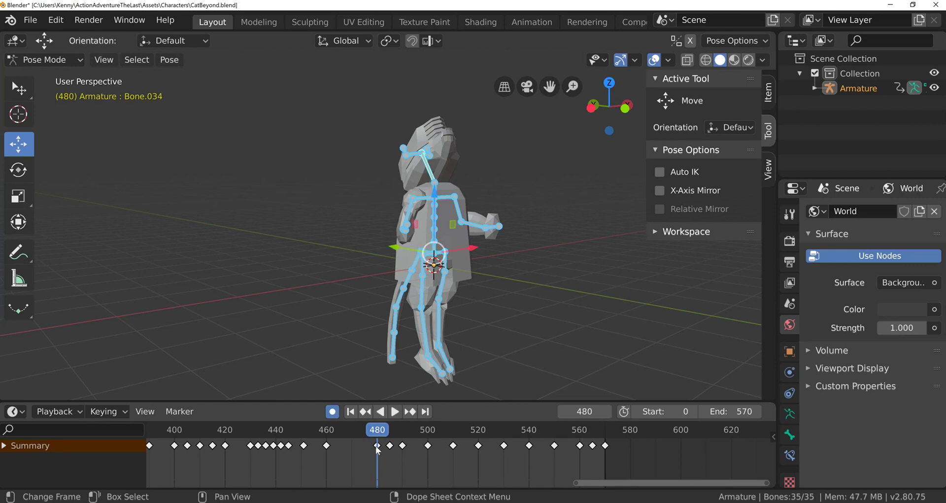
left_click(377, 448)
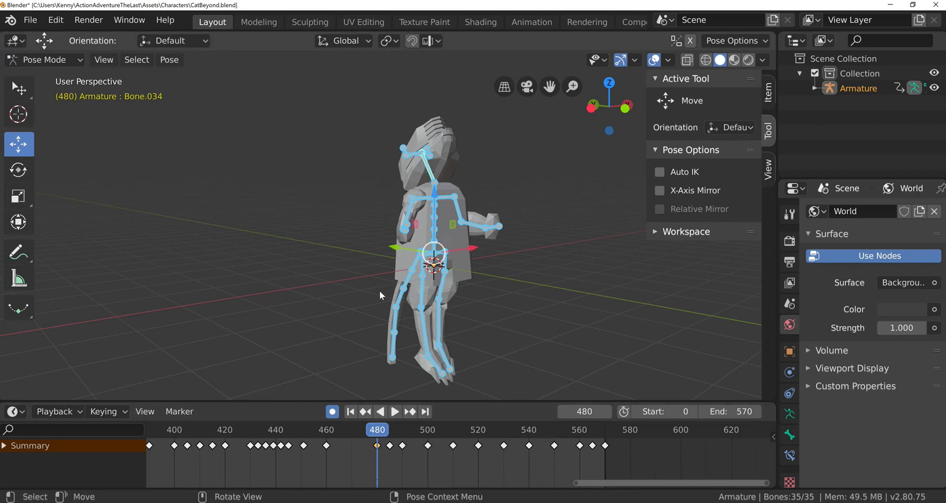
Step: Examine the animation poses from frame 485 through 490 and 521 up to frame 560
left_click_drag(395, 434, 390, 434)
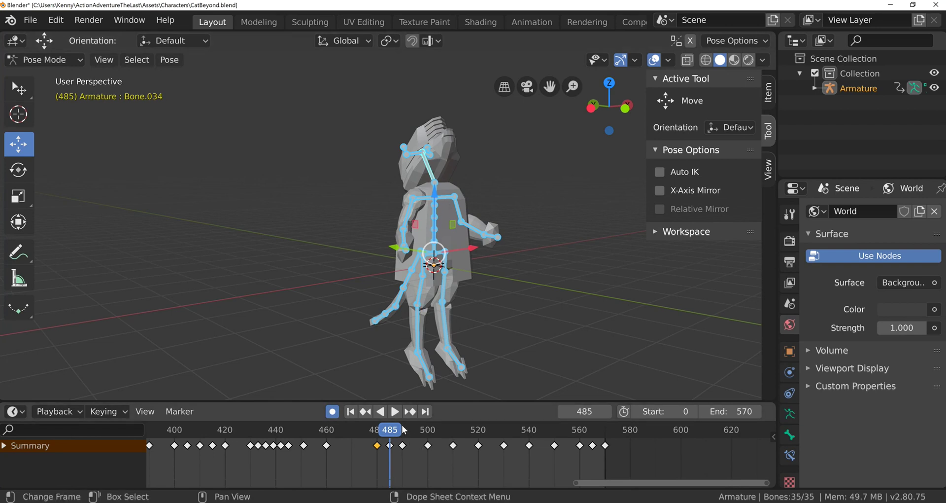
left_click(405, 429)
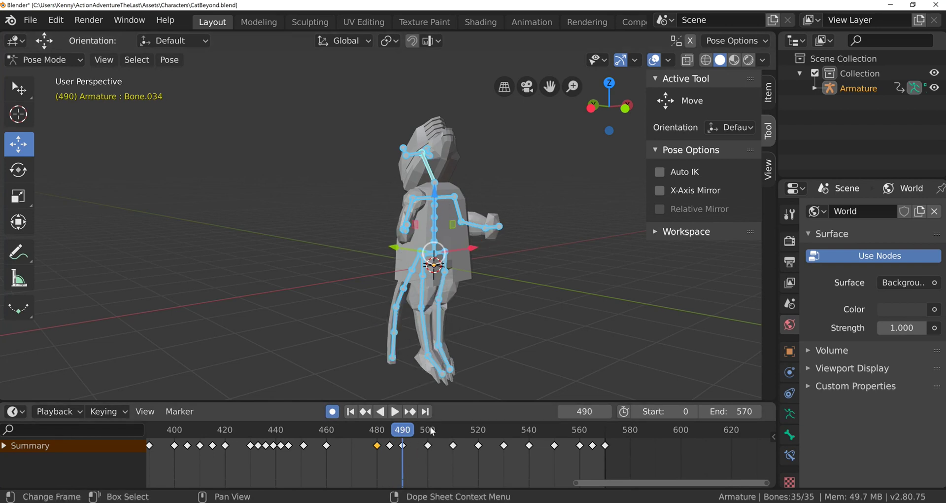
left_click_drag(428, 429, 481, 442)
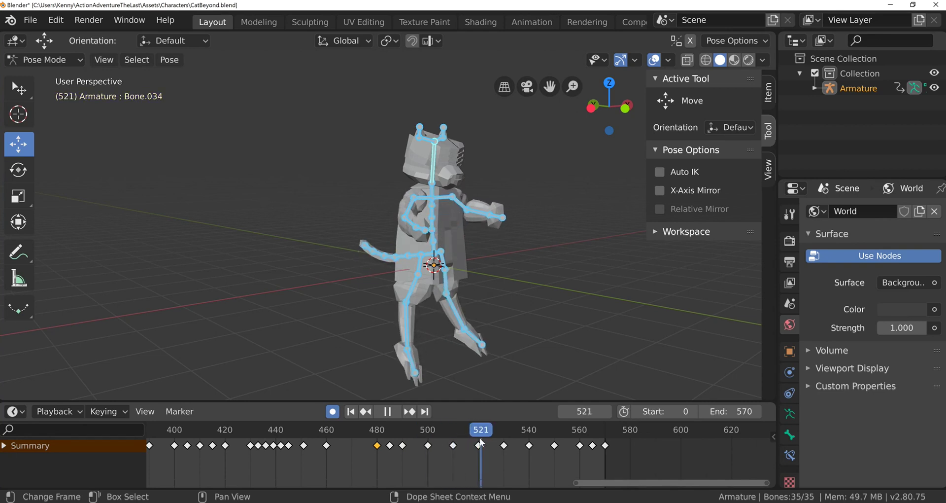
left_click(502, 429)
left_click_drag(503, 429, 524, 433)
left_click(580, 431)
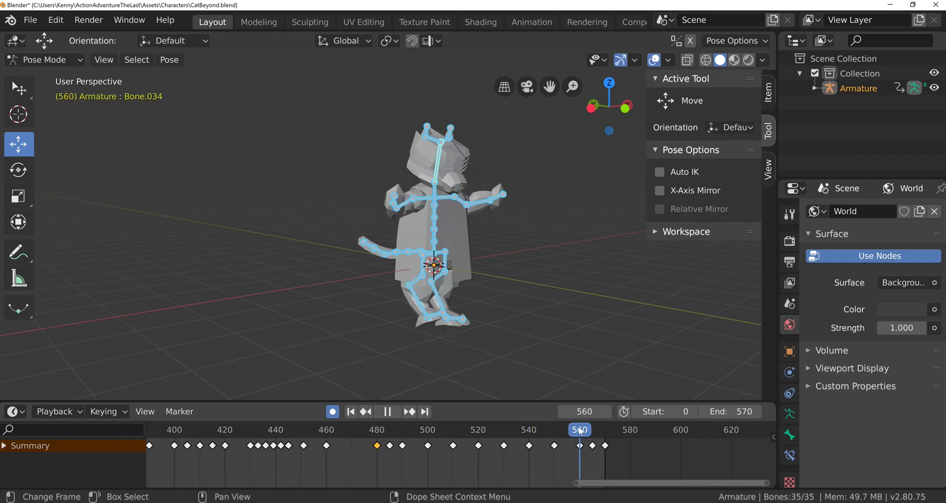
Step: Duplicate the keyframe at frame 460 to frame 470 and make frame 470 current
left_click_drag(580, 431, 607, 433)
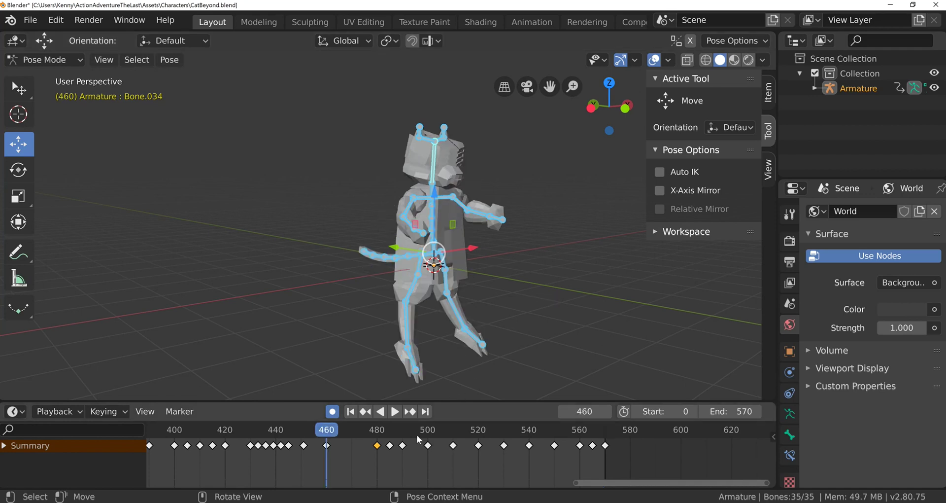
left_click(325, 447)
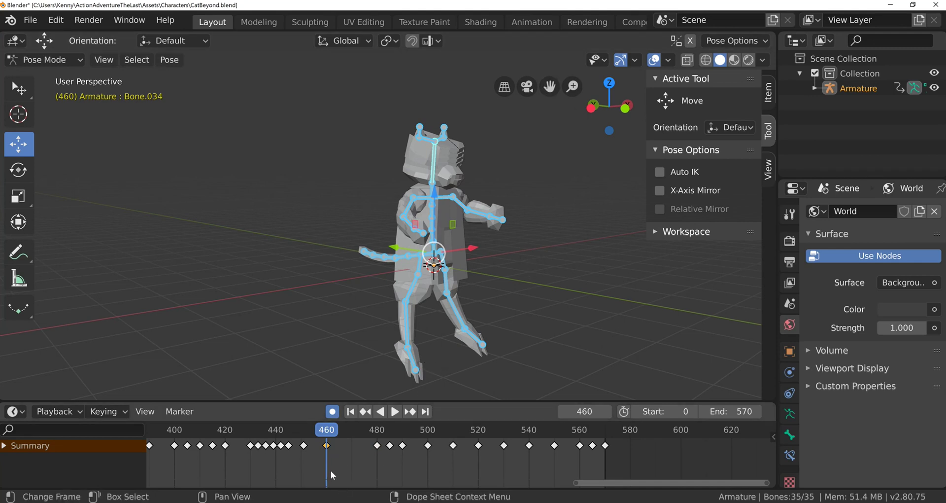
key("g")
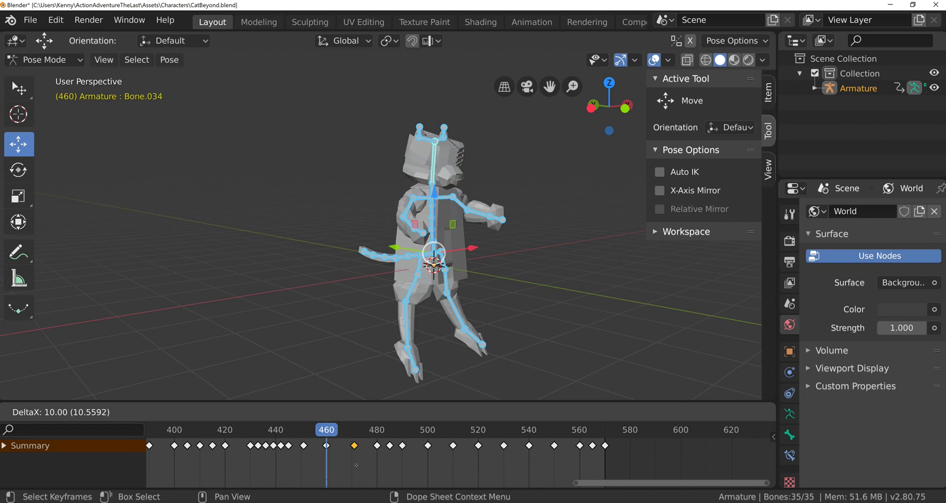
left_click(357, 466)
left_click(354, 429)
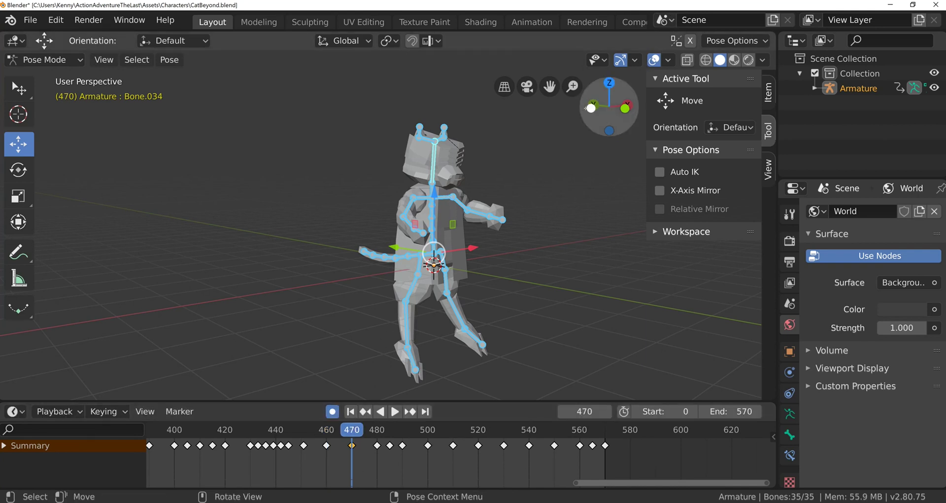
Step: In the left orthographic view, select only the head bone and rotate it backward at frame 470
left_click(591, 108)
left_click_drag(400, 155, 379, 142)
key("ctrl+z")
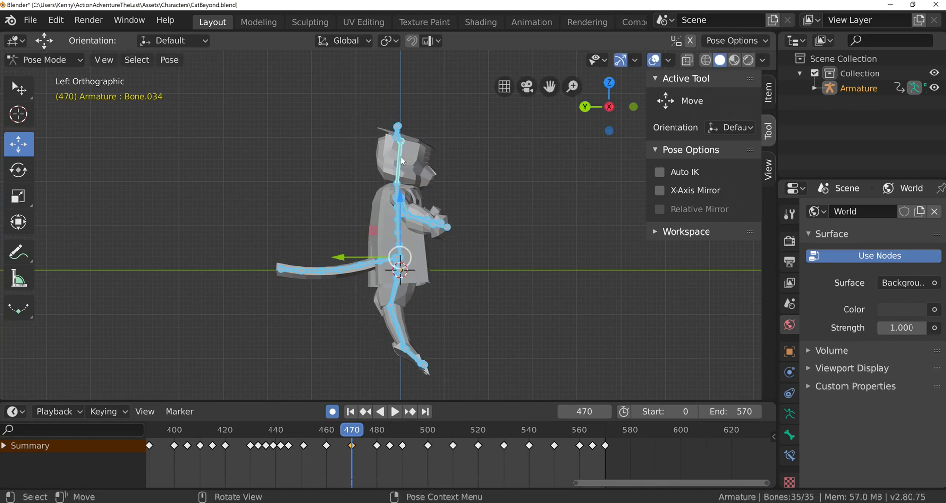
left_click(399, 160)
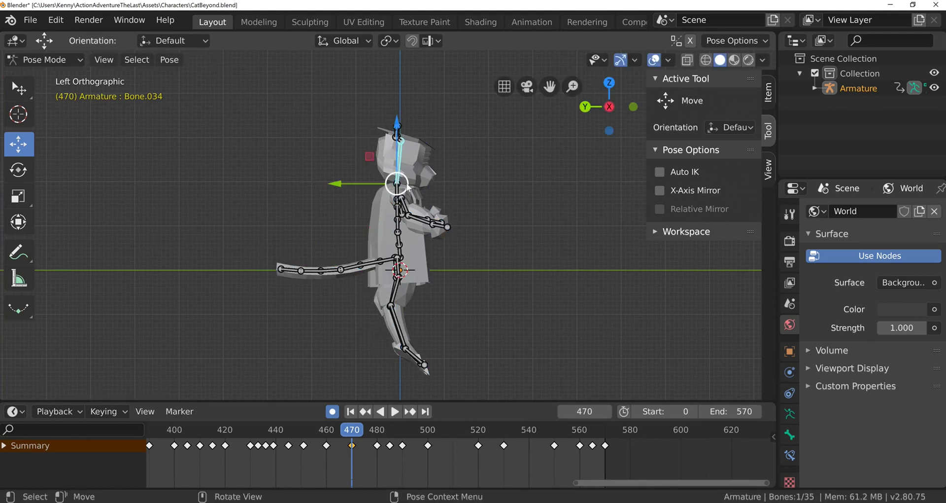
key("r")
left_click(448, 145)
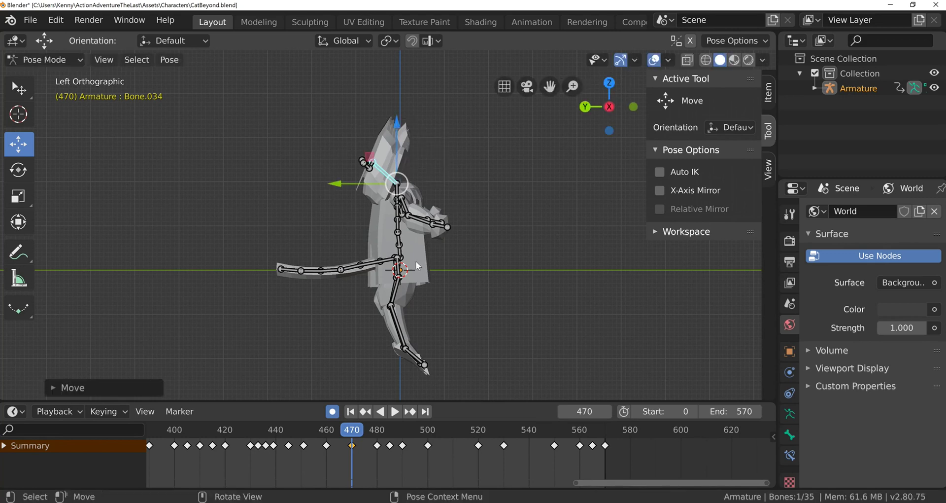
Step: Rotate the tail down from its base bone and swing one thigh bone forward at frame 470
left_click(384, 265)
key("r")
left_click(421, 301)
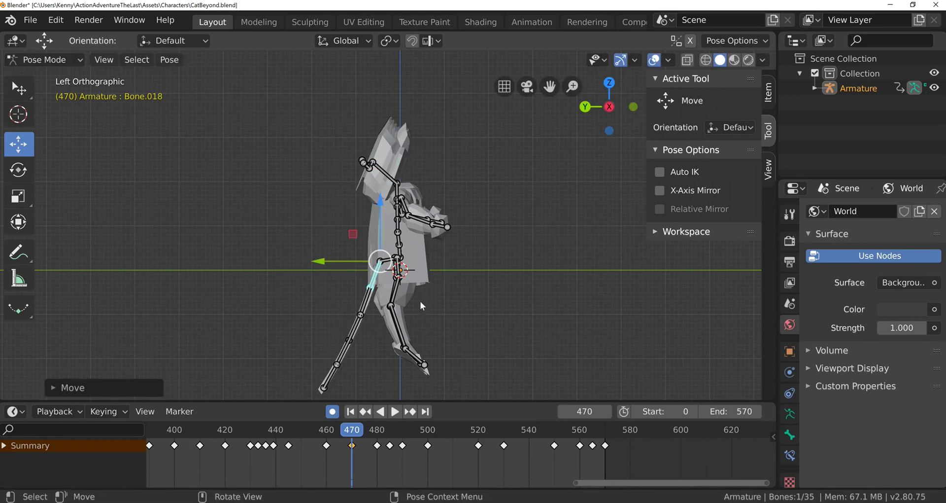
left_click(400, 290)
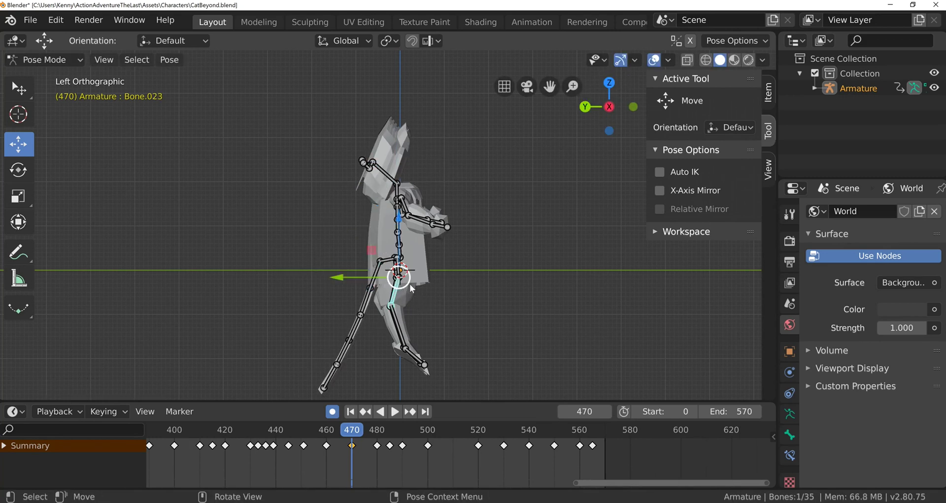
key("r")
left_click(422, 284)
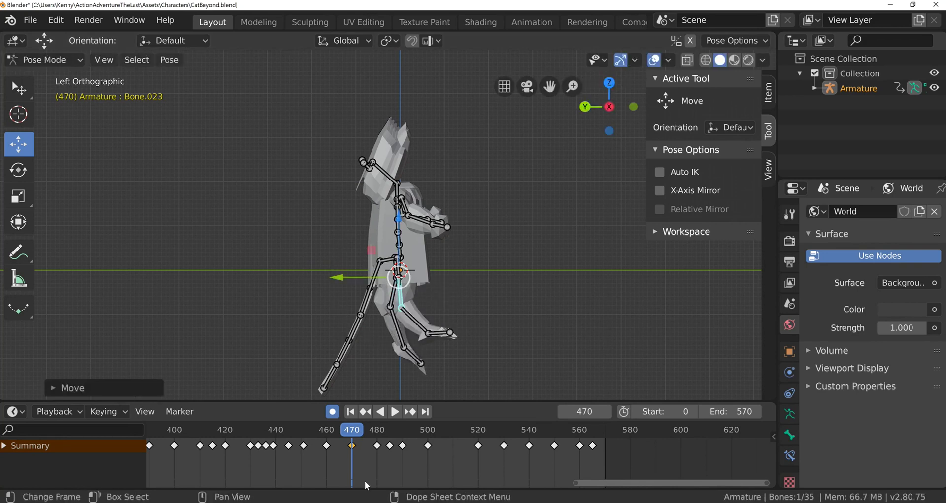
Step: Check the poses from frame 460 through 511 and close the file, discarding the unsaved changes
left_click_drag(324, 428, 351, 429)
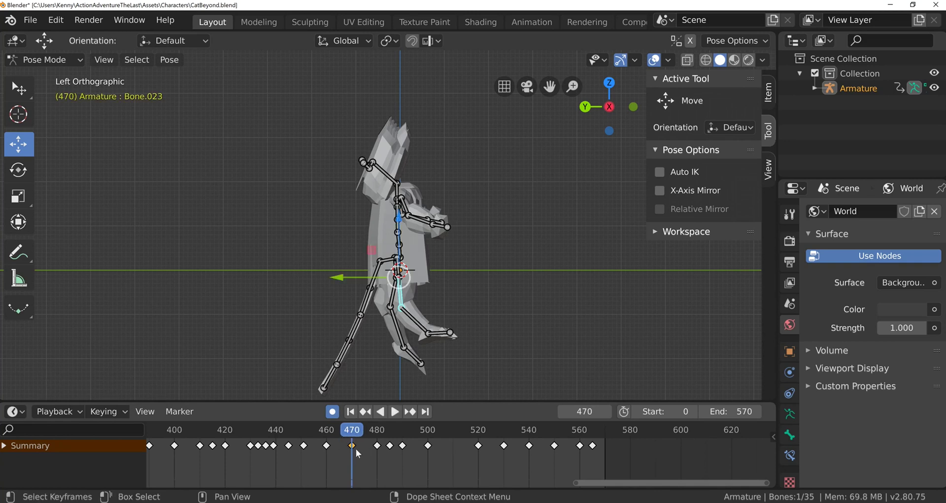
left_click_drag(378, 430, 455, 430)
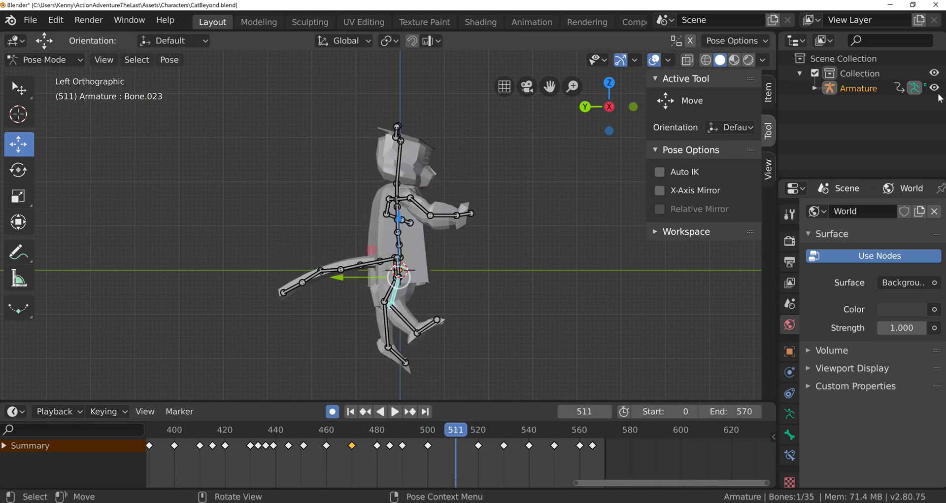
left_click(938, 6)
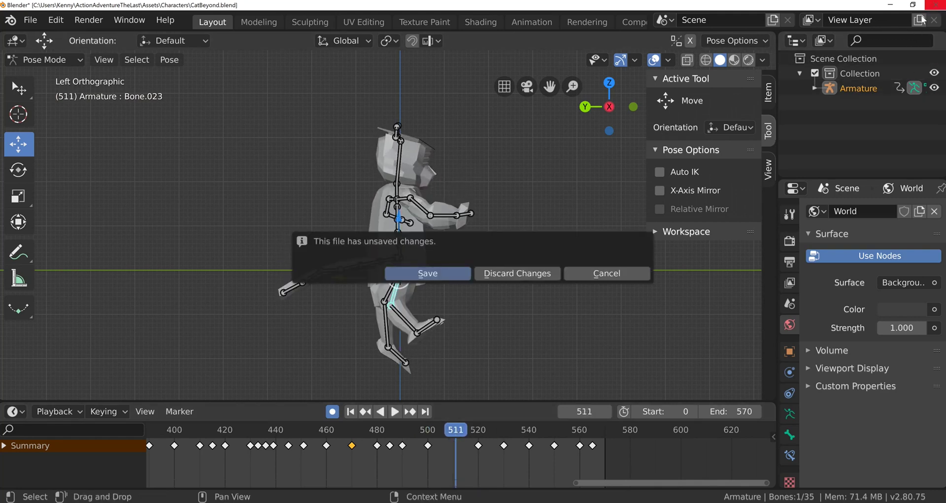
left_click(509, 272)
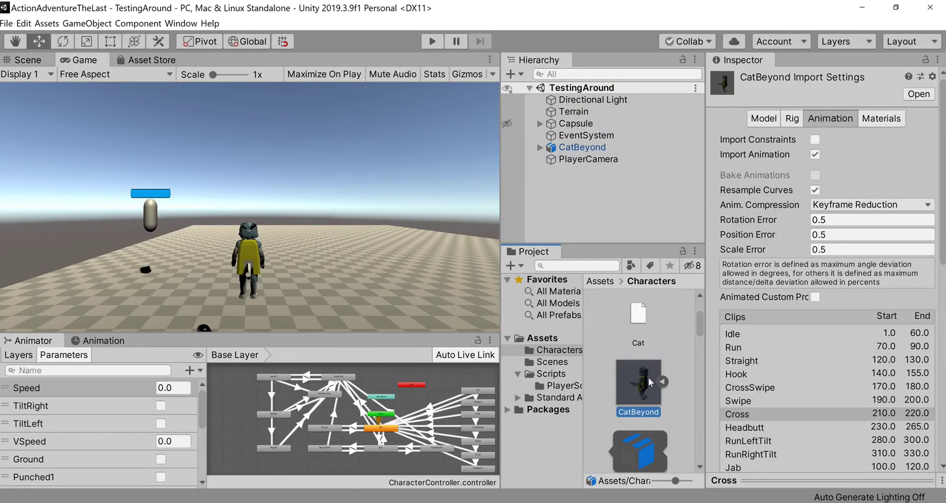
Step: In Unity's animator graph, create a state from a new blend tree on the Base Layer
left_click(372, 382)
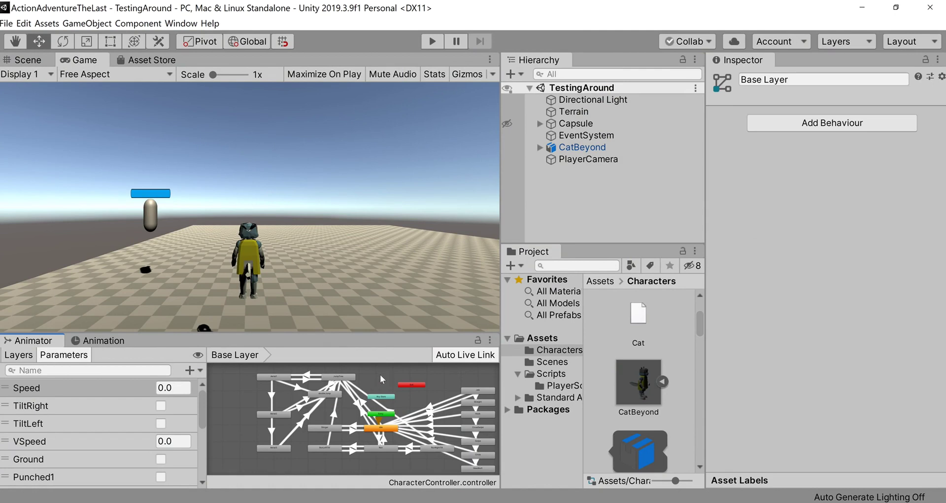
right_click(382, 375)
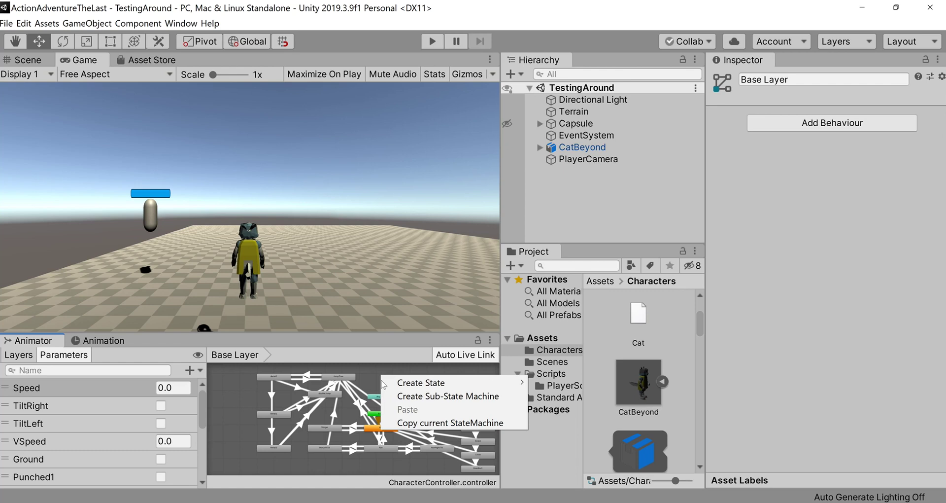
mouse_move(442, 383)
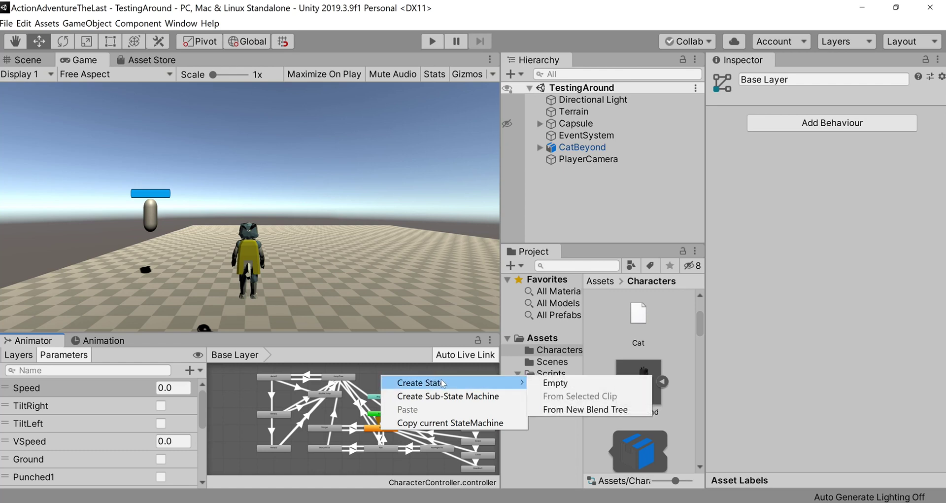
left_click(603, 413)
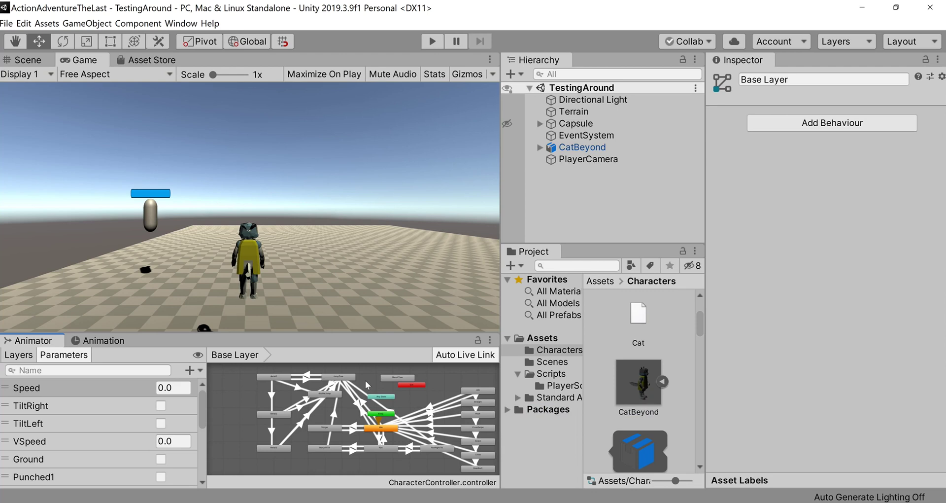
Step: Open the new blend tree and add an empty motion field to it
double_click(390, 377)
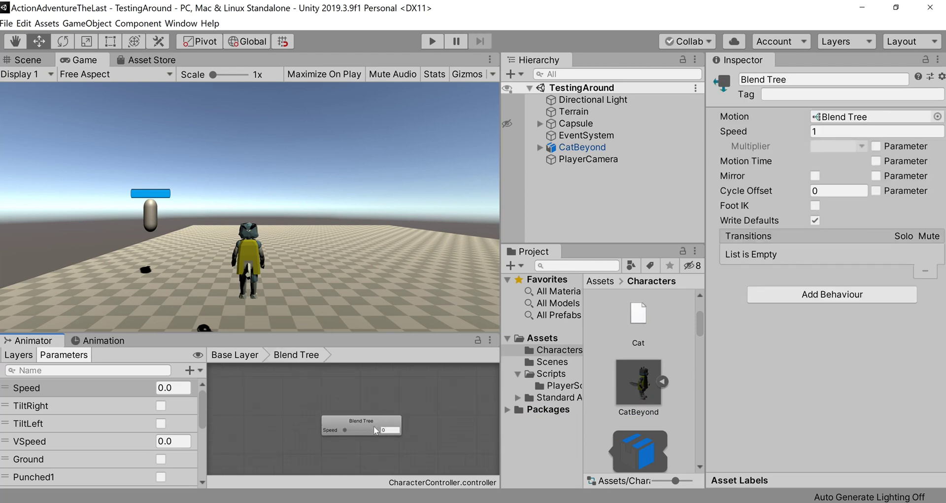
left_click(367, 425)
right_click(366, 424)
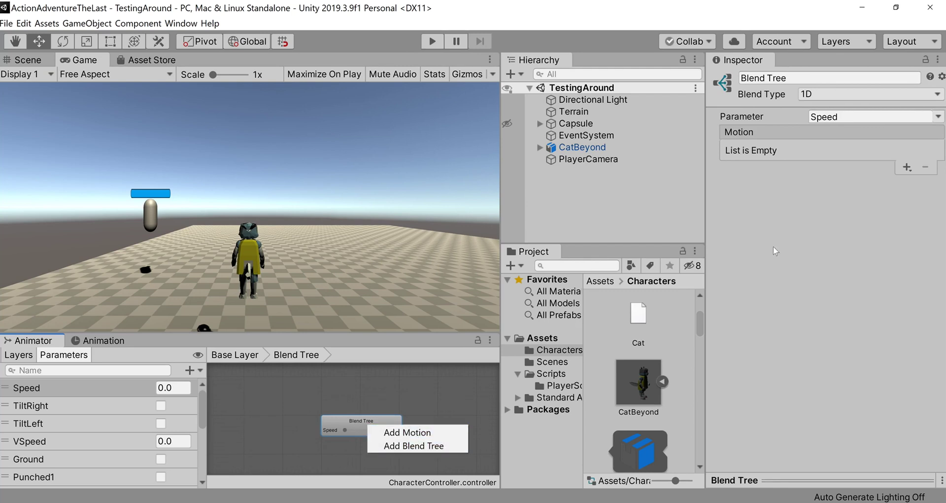
left_click(902, 167)
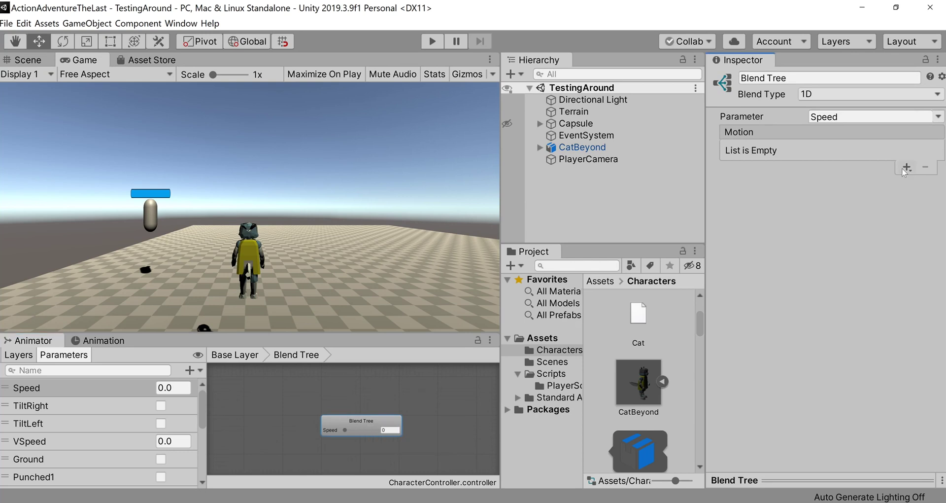
left_click(902, 168)
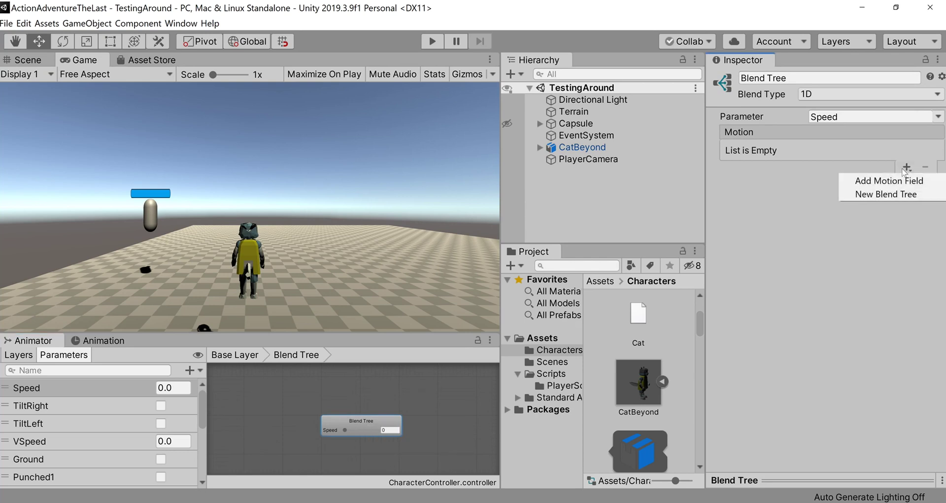
left_click(868, 182)
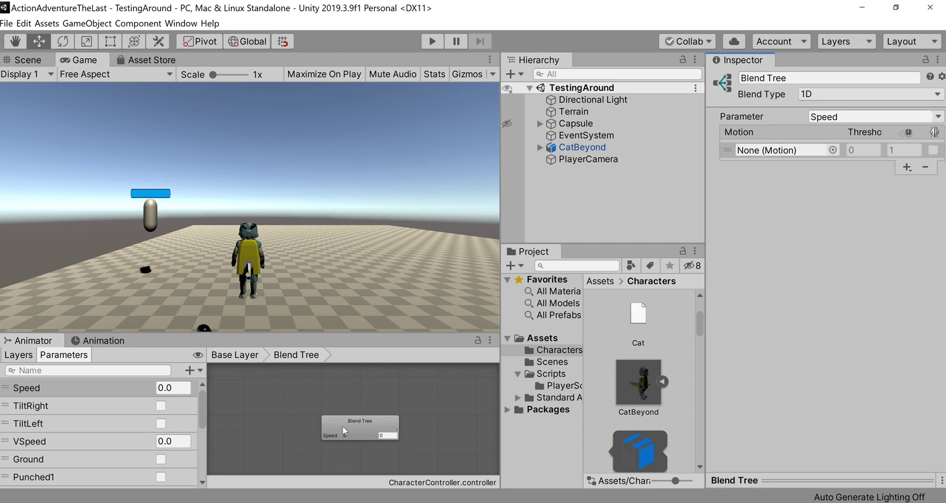
Step: Return to the Base Layer and delete the newly created Blend Tree state
left_click(219, 359)
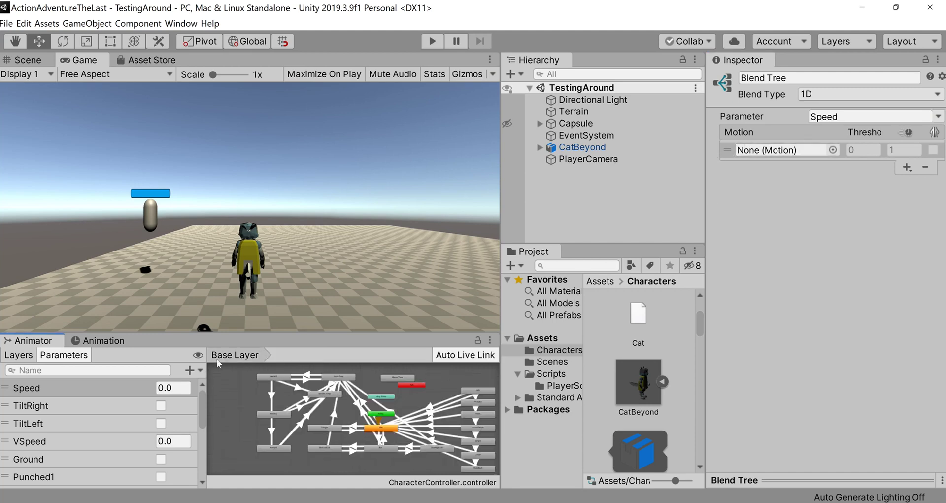
left_click(413, 386)
key("Delete")
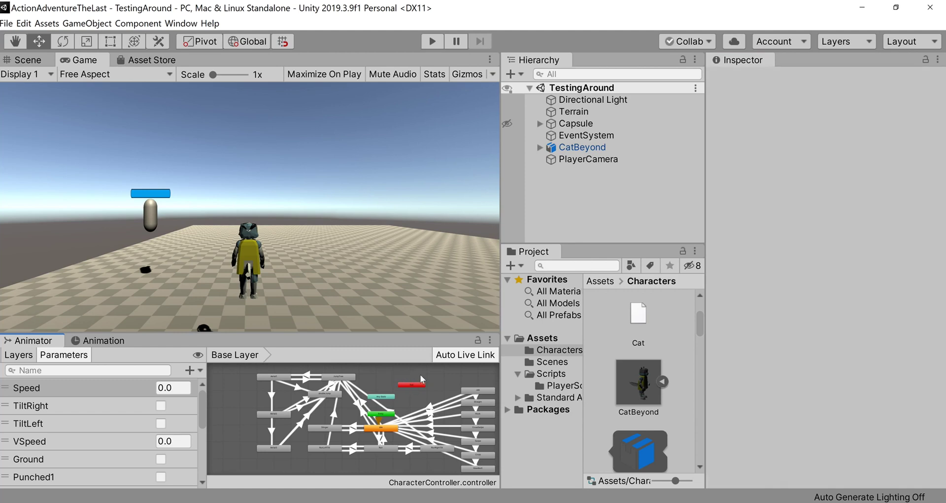
Step: Open the JumpTree state's blend tree and inspect its JumpUp, JumpMid and JumpDown motions
double_click(344, 377)
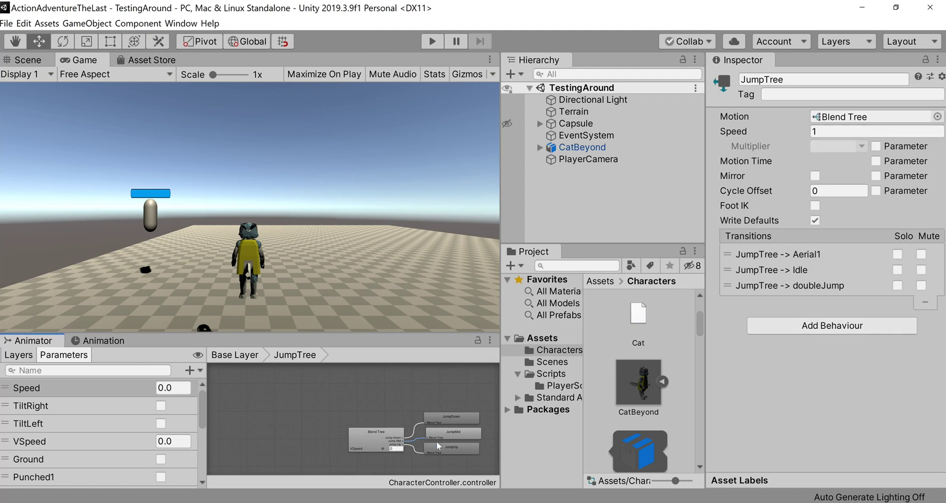
left_click(449, 450)
left_click(454, 433)
left_click(460, 414)
Step: Examine the blend tree's VSpeed parameter and the thresholds of the JumpUp, JumpMid and JumpDown motions
left_click(367, 436)
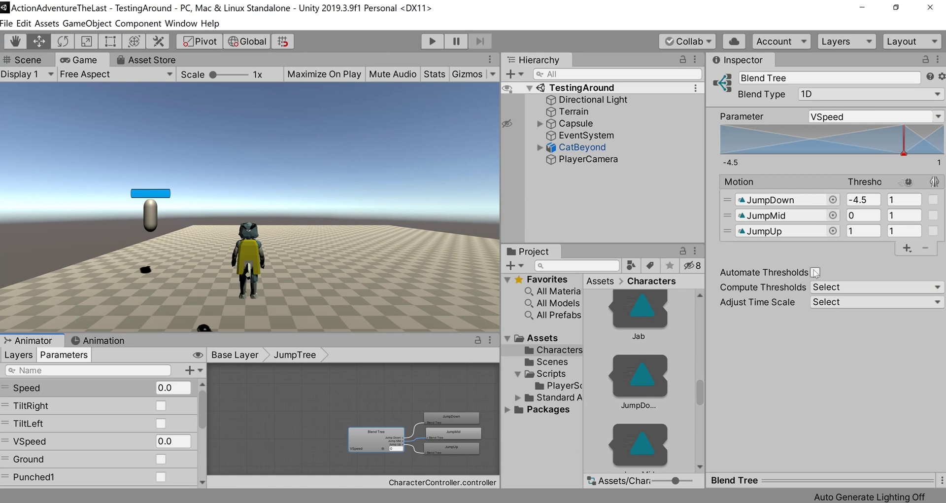
left_click(860, 231)
left_click(842, 253)
left_click(863, 215)
left_click(863, 199)
Step: Return to the Base Layer and select the JumpTree state to examine its transitions
left_click(235, 355)
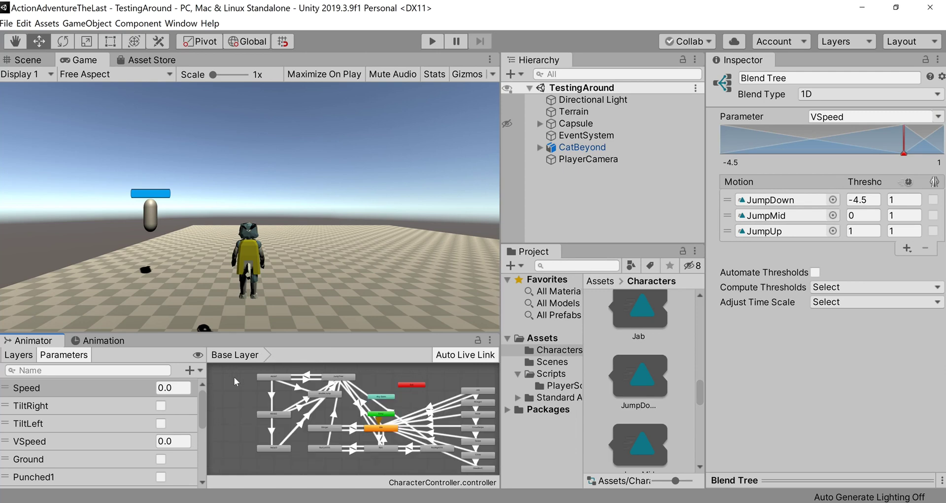
scroll(340, 375, "up", 3)
left_click(342, 383)
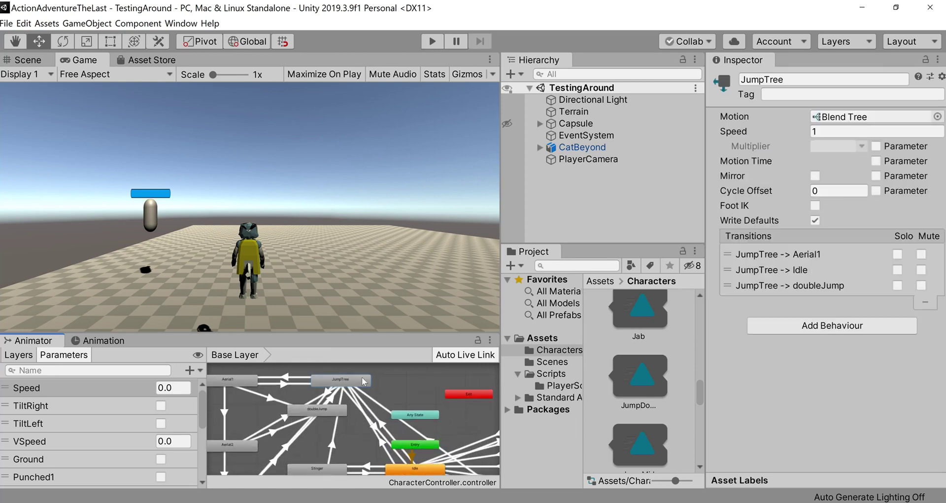
scroll(371, 374, "down", 2)
scroll(373, 374, "down", 2)
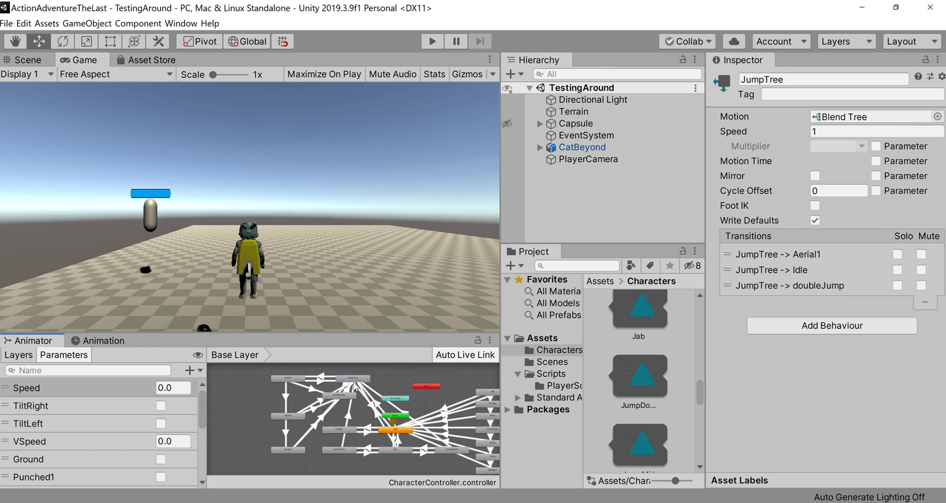
scroll(356, 380, "down", 1)
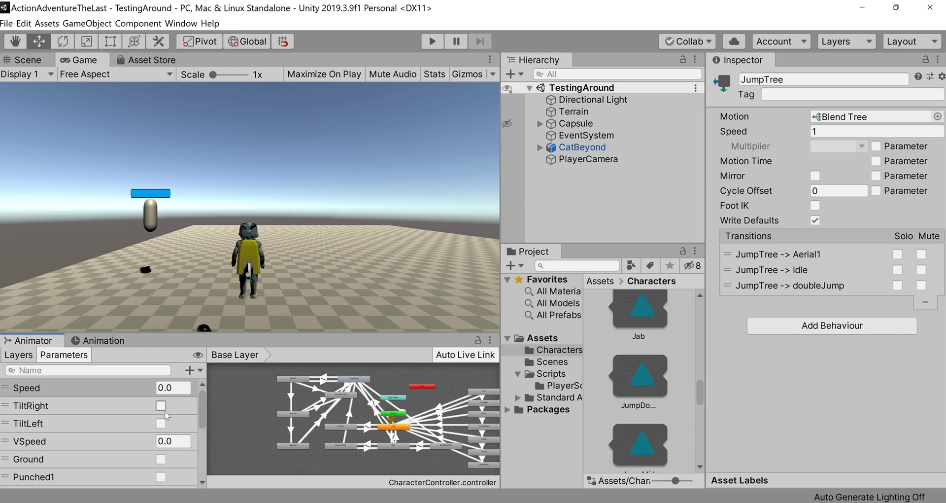
Step: Review the animator parameters down to doubleJump and the types available for a new parameter
scroll(86, 433, "down", 5)
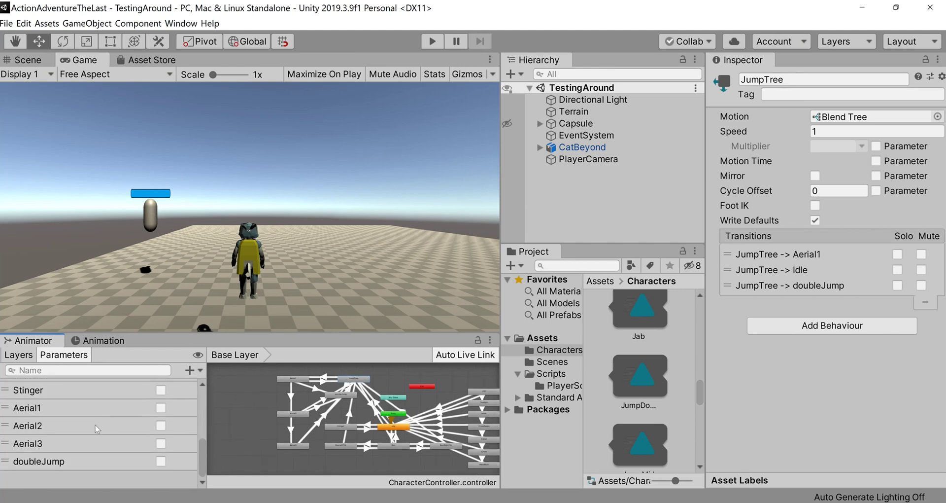
left_click(191, 369)
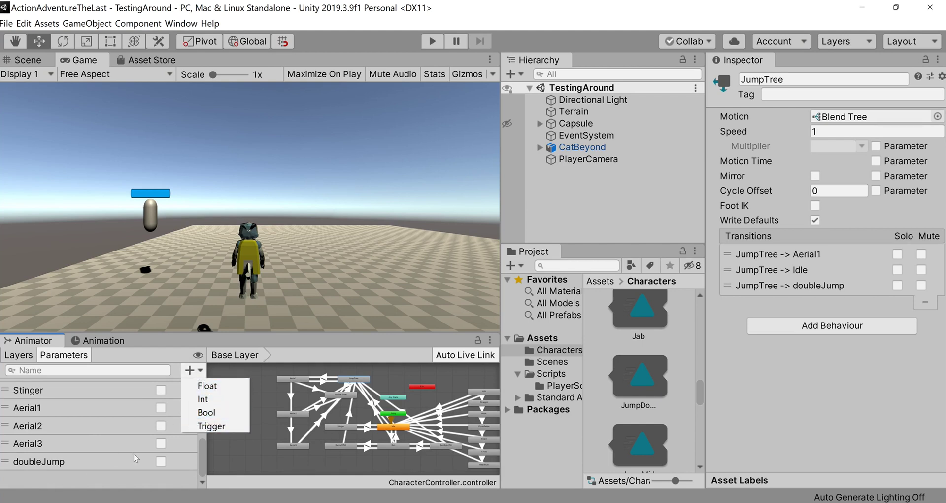
Step: Switch to Visual Studio and examine the Animator variables and the FixedUpdate method in PlayerMove.cs
left_click(633, 502)
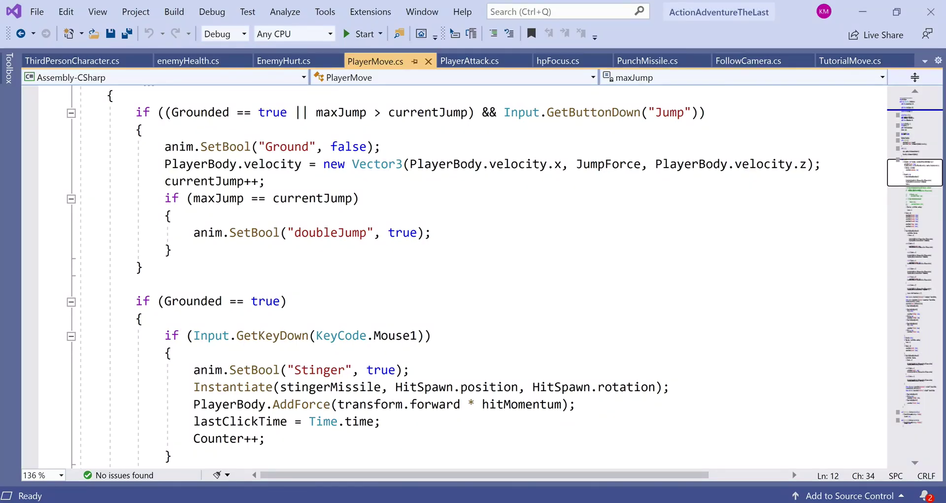
scroll(444, 276, "up", 10)
scroll(443, 276, "down", 2)
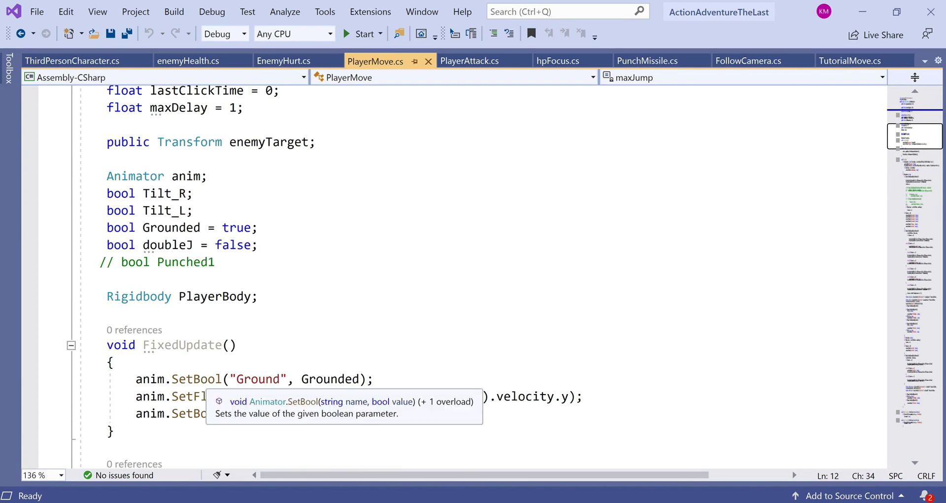
Step: Examine the Start and Update methods' jump code and the maxJump and currentJump declarations in PlayerMove.cs
scroll(197, 385, "down", 3)
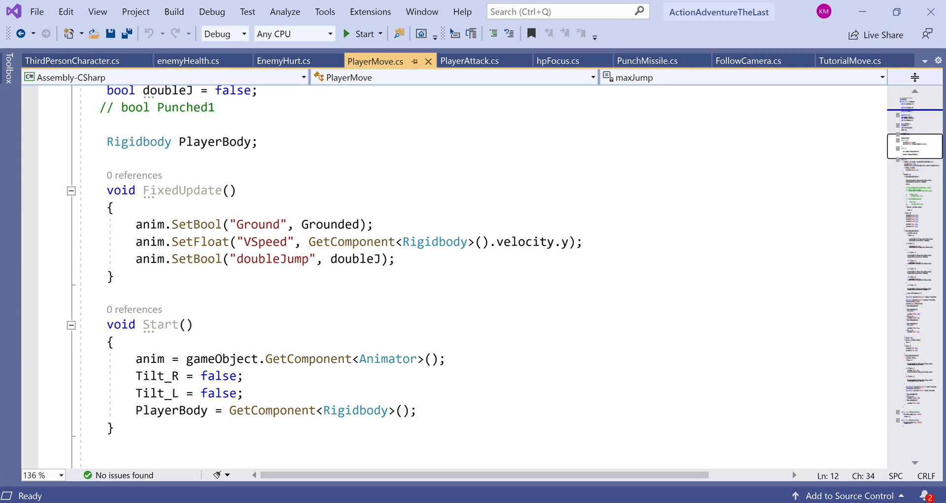
scroll(454, 276, "down", 6)
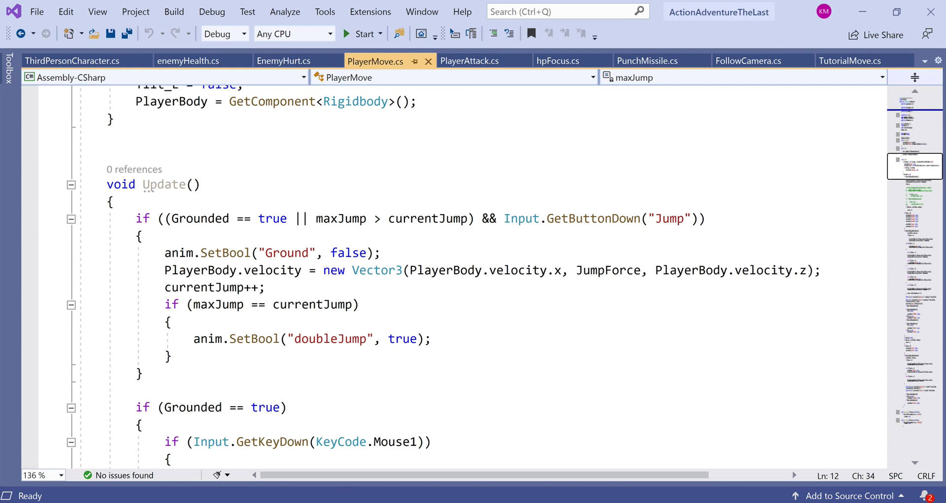
scroll(454, 276, "up", 12)
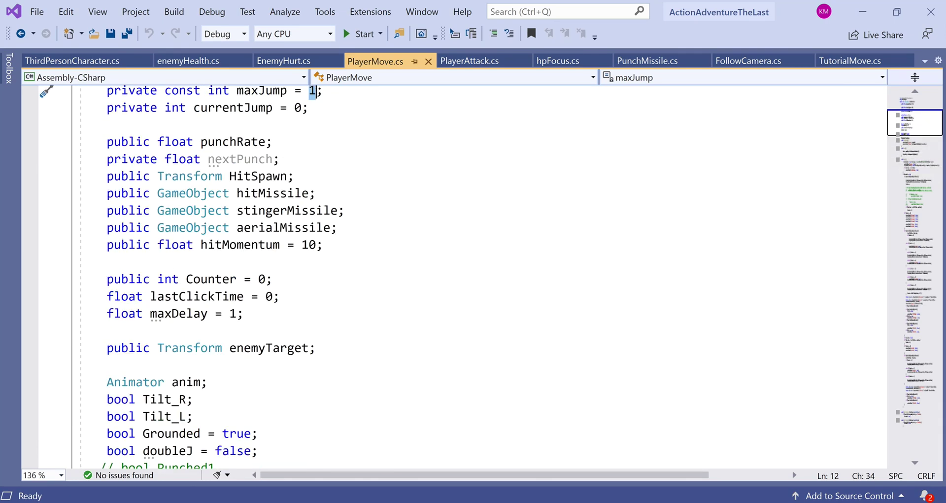
scroll(454, 276, "up", 4)
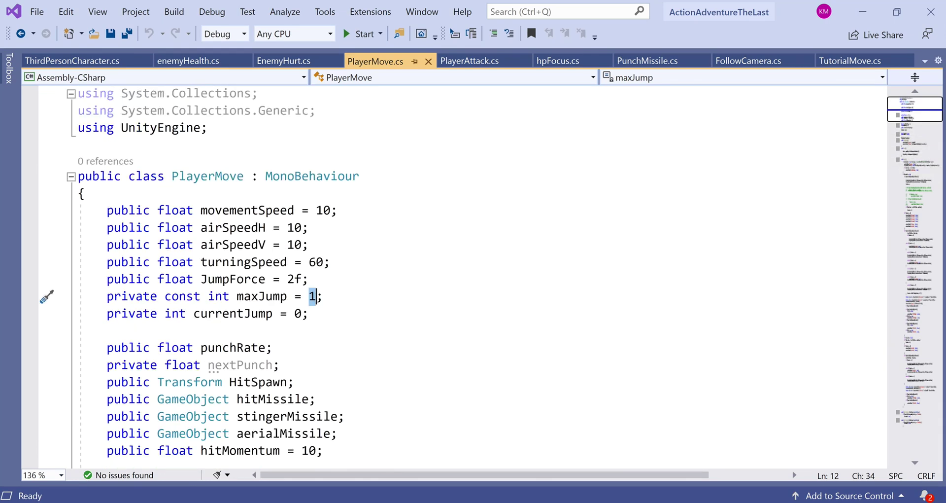
left_click(179, 313)
key("Right")
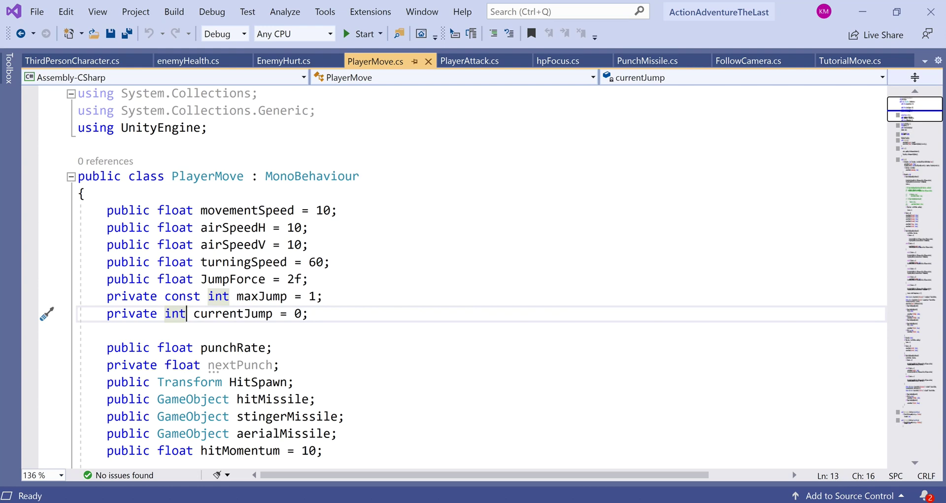
Step: Switch to Unity and move the doubleJump state slightly farther to the left of JumpTree in the Base Layer graph
key("alt+Tab")
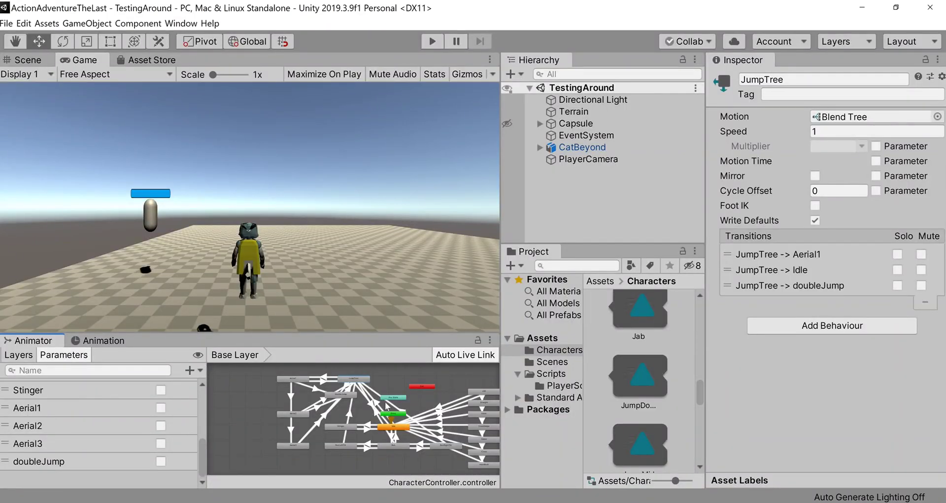
scroll(350, 412, "up", 3)
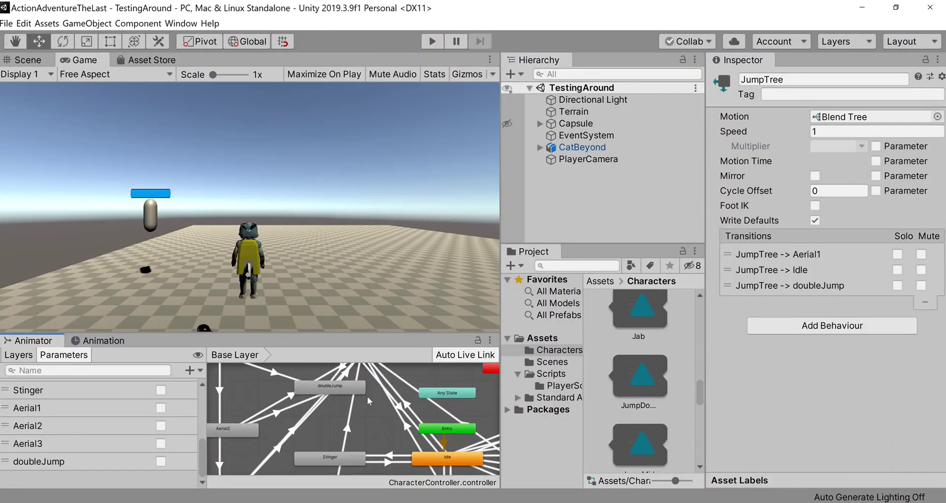
scroll(368, 395, "down", 5)
scroll(384, 394, "up", 4)
scroll(384, 394, "up", 2)
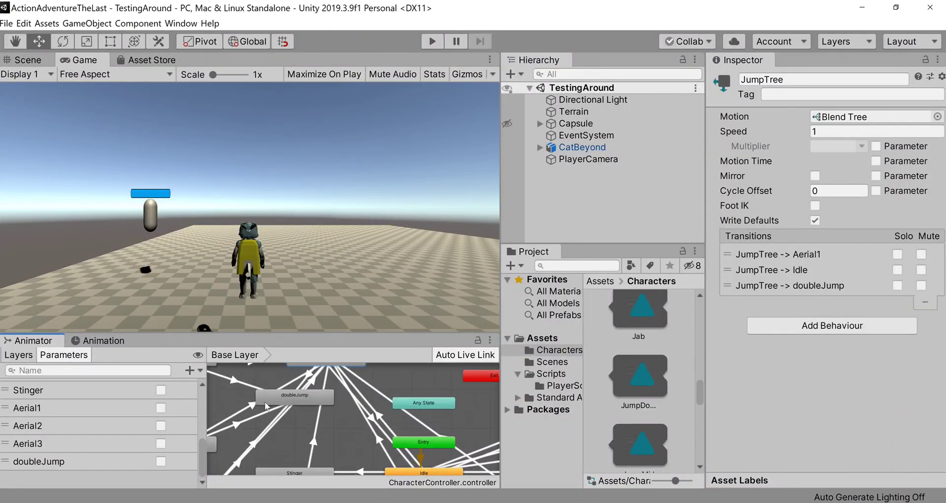
left_click_drag(293, 397, 265, 401)
scroll(271, 400, "down", 4)
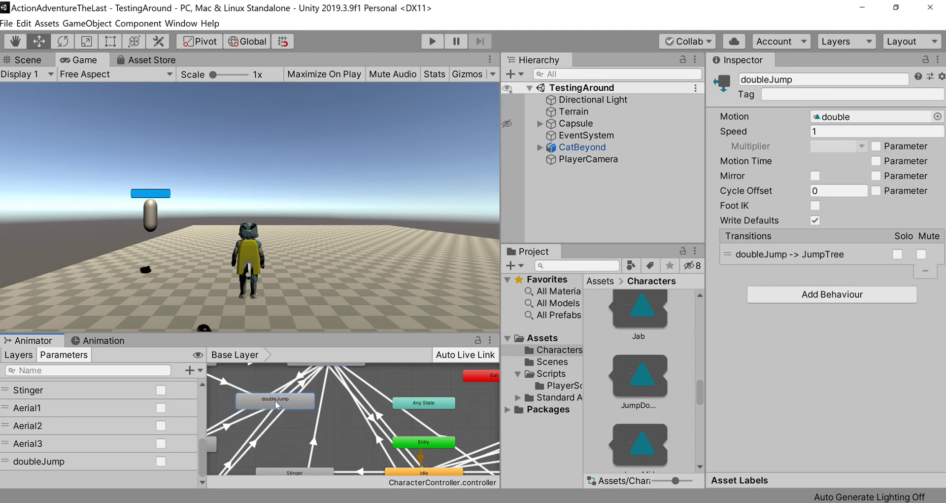
Step: Create an empty state in the Base Layer graph and delete it again
right_click(336, 392)
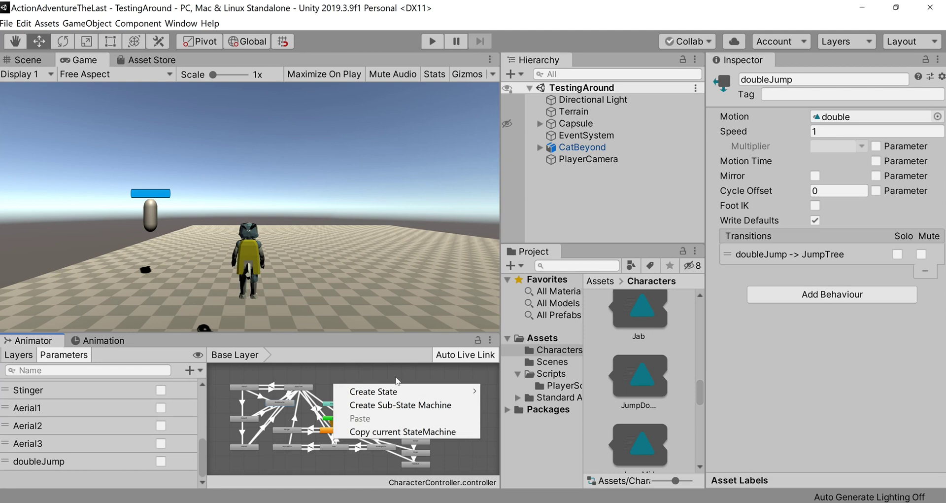
mouse_move(401, 392)
left_click(548, 392)
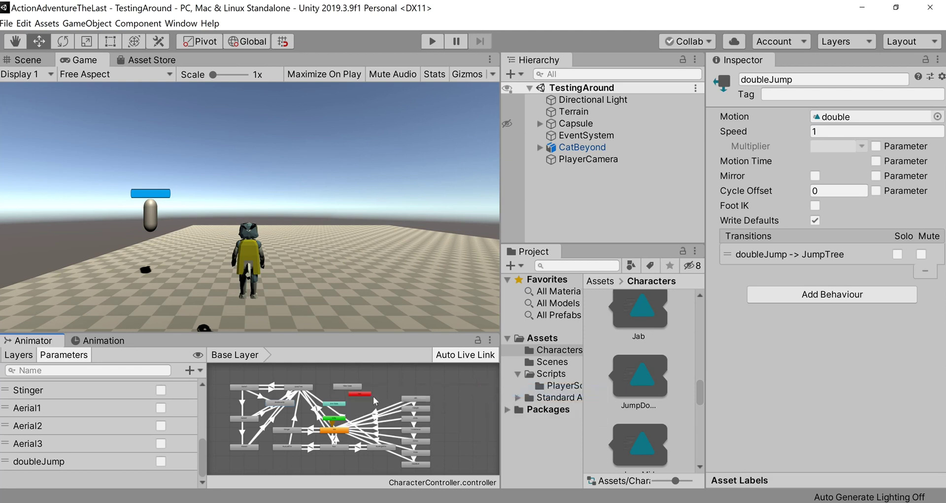
left_click(348, 385)
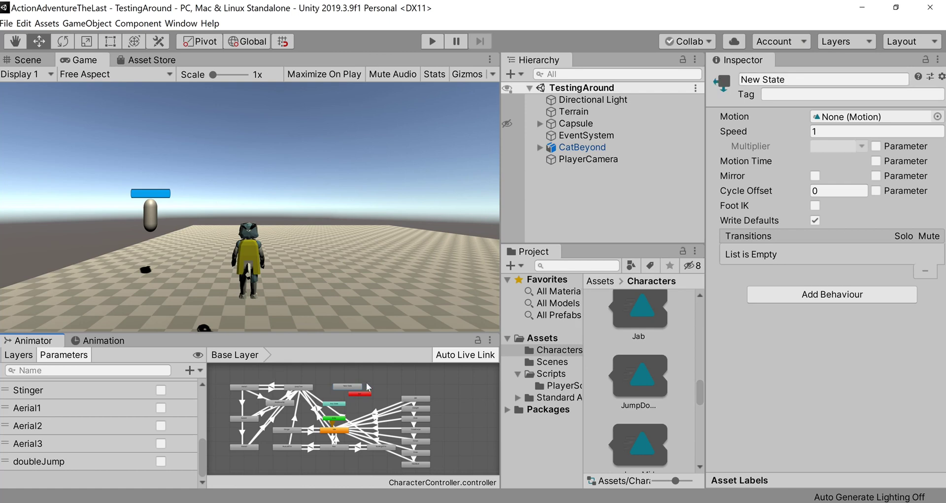
key("Delete")
Step: Shift the doubleJump state slightly up and left toward the link between Aerial1 and JumpTree
scroll(301, 370, "up", 3)
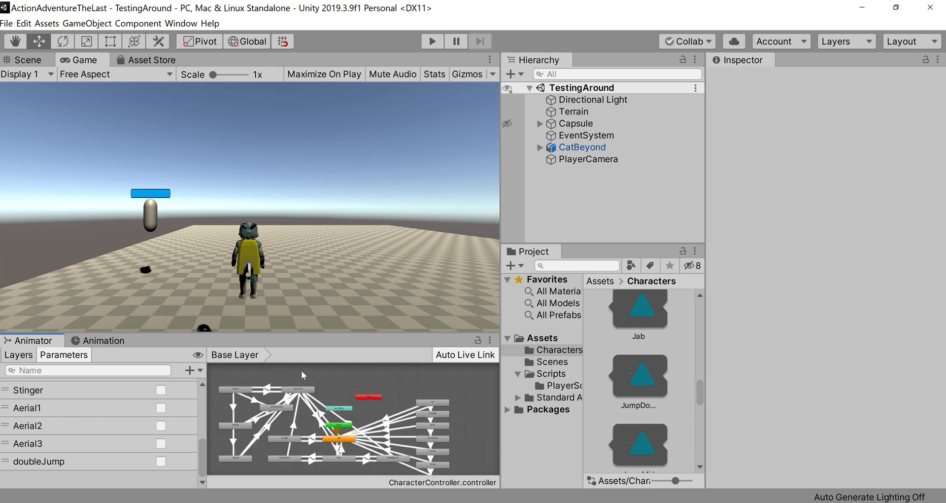
middle_click_drag(303, 428, 356, 427)
scroll(412, 395, "down", 4)
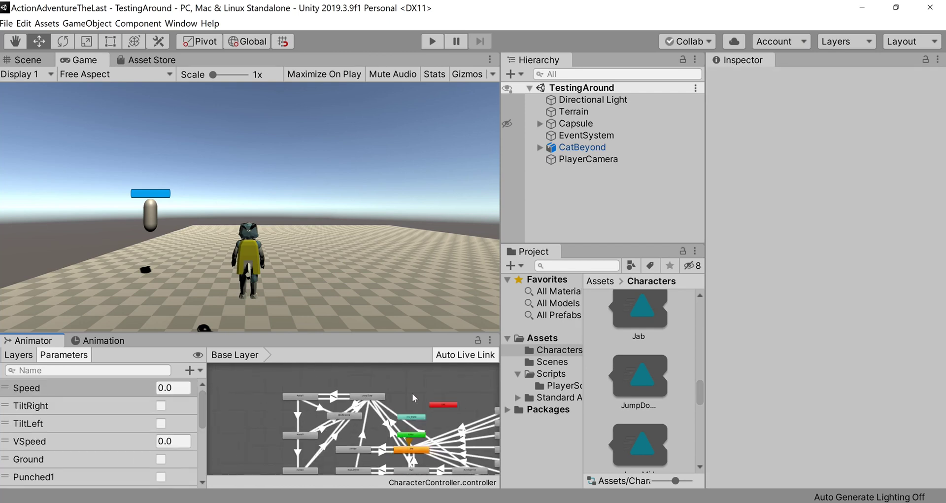
scroll(411, 392, "up", 4)
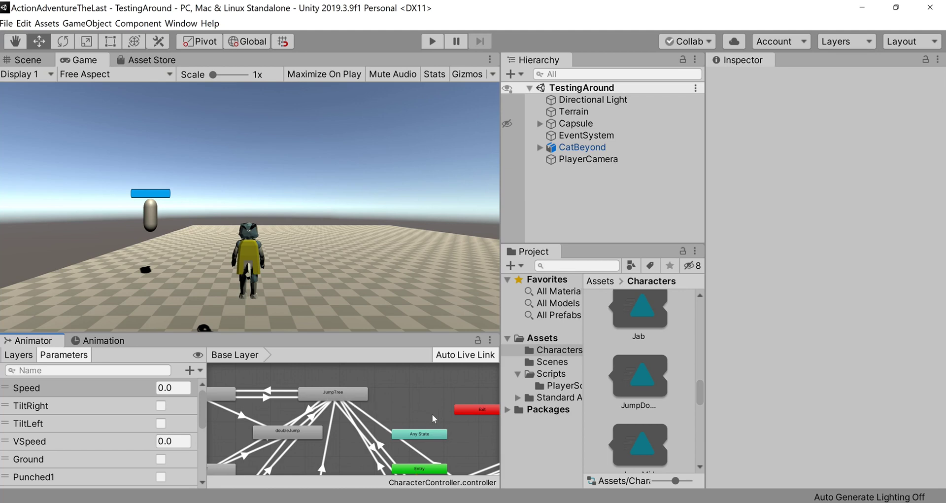
scroll(429, 414, "down", 5)
middle_click_drag(410, 425, 405, 397)
scroll(417, 391, "up", 2)
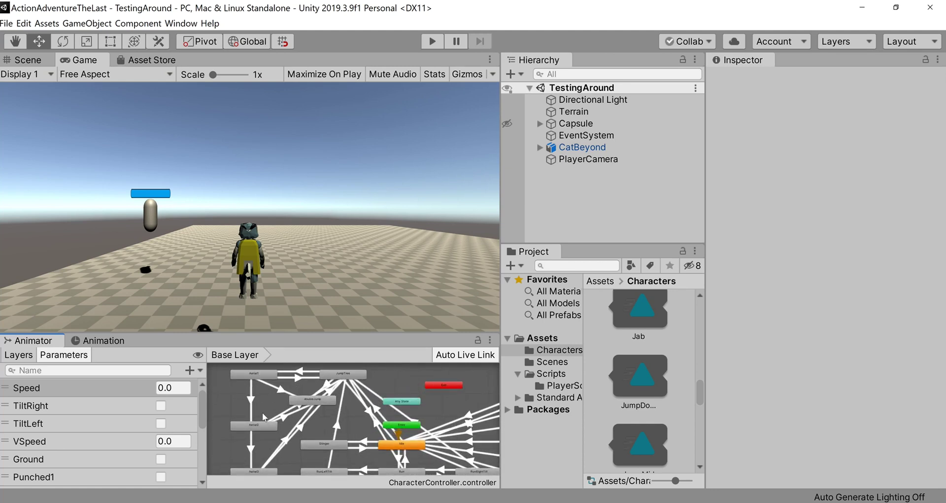
mouse_move(310, 402)
left_mouse_down()
mouse_move(229, 404)
mouse_move(307, 397)
left_mouse_up()
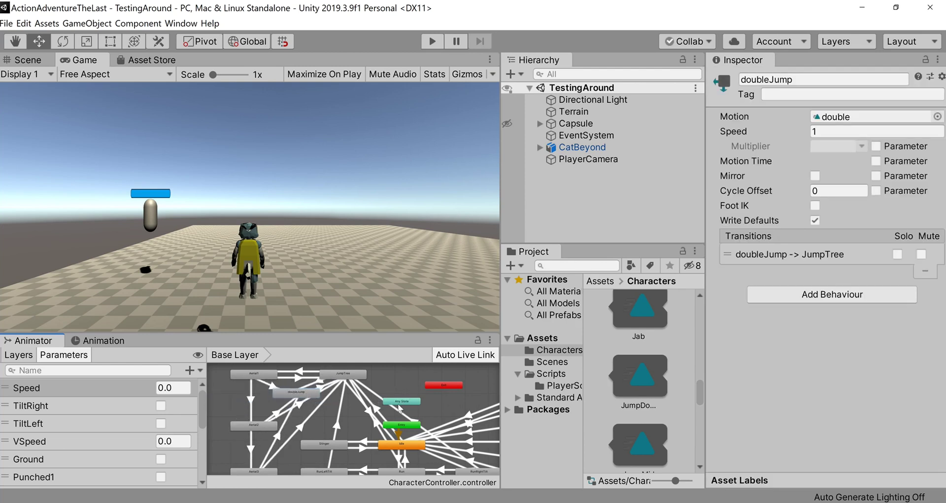
Step: Select the JumpTree state and examine the transitions connecting it to the surrounding states
left_click(353, 375)
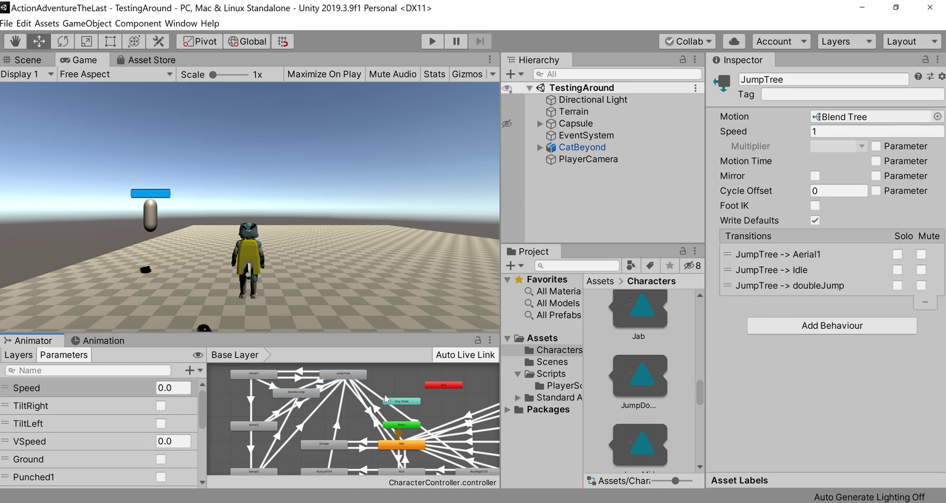
scroll(389, 403, "down", 3)
scroll(390, 419, "up", 4)
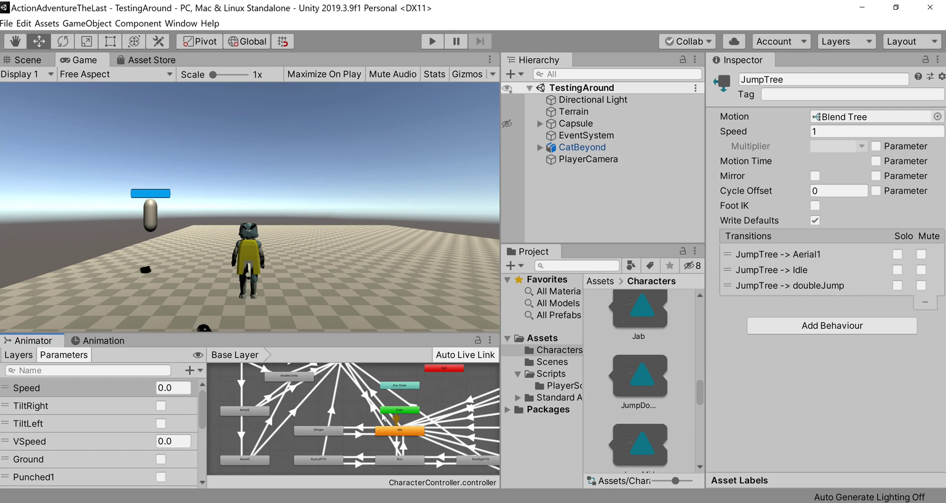
scroll(382, 404, "down", 2)
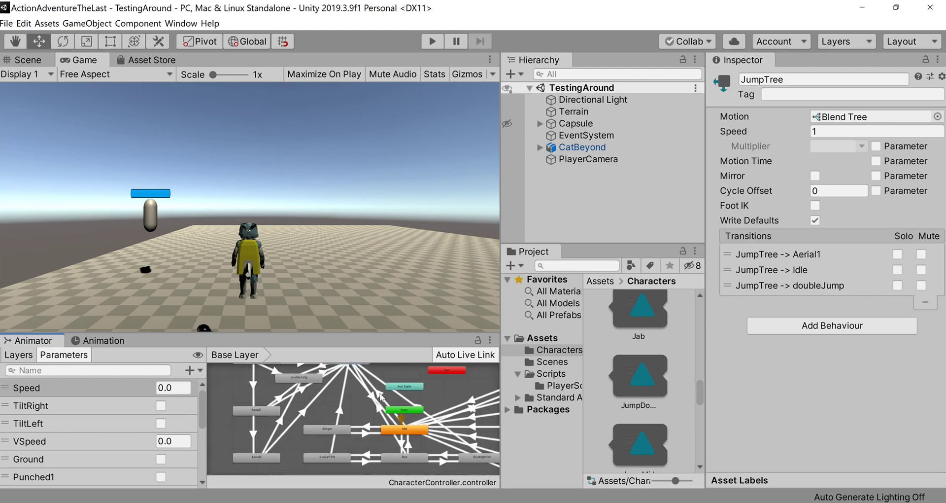
scroll(381, 396, "down", 1)
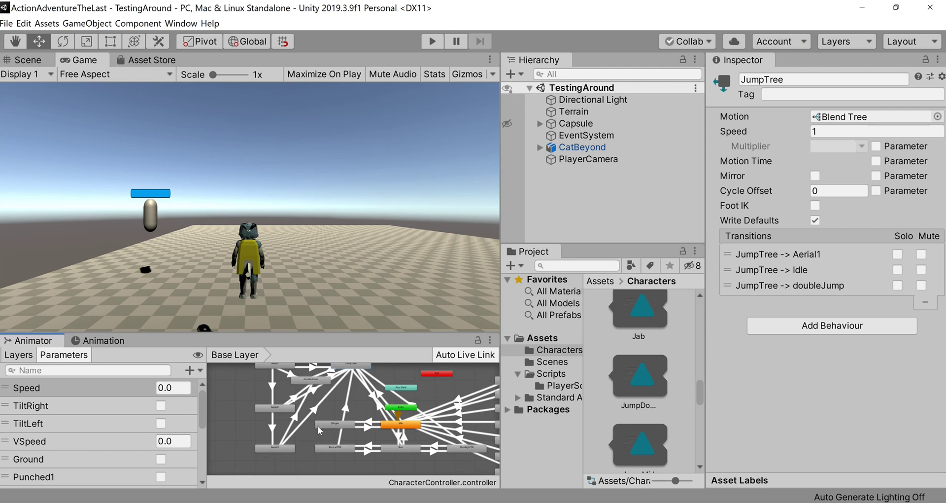
scroll(375, 400, "up", 1)
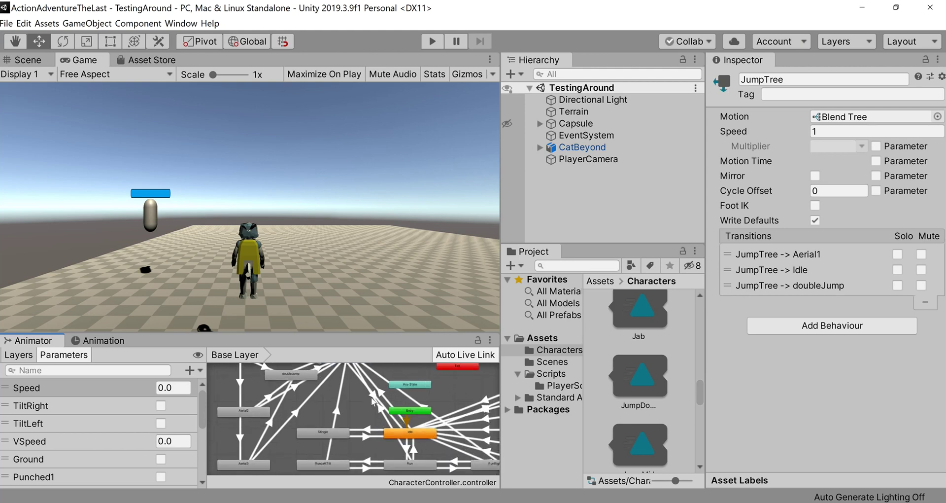
scroll(327, 388, "up", 2)
scroll(332, 448, "down", 1)
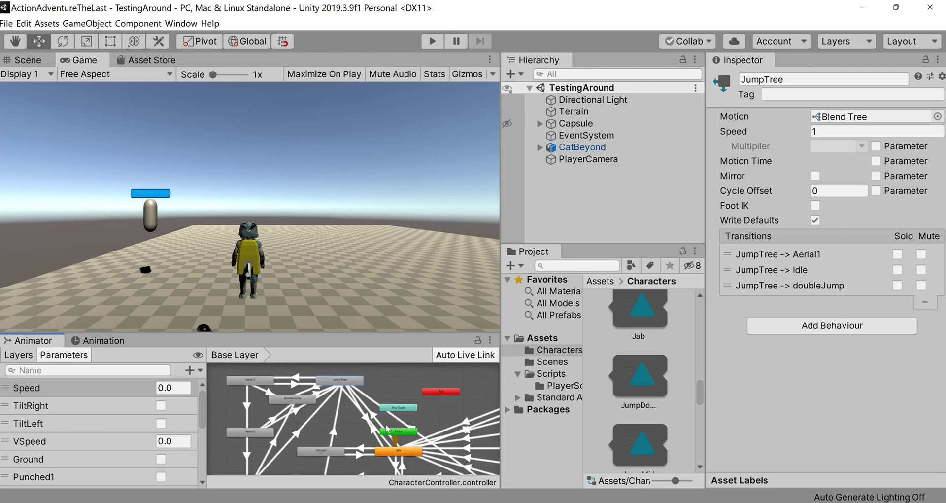
Step: Select the Idle state and check its Make Transition option without creating a transition
left_click(394, 451)
scroll(393, 452, "down", 1)
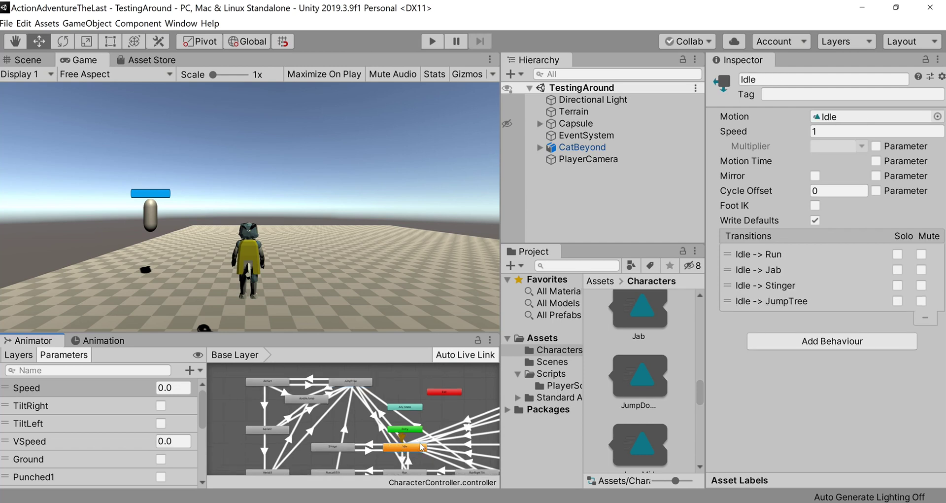
right_click(421, 443)
mouse_move(448, 451)
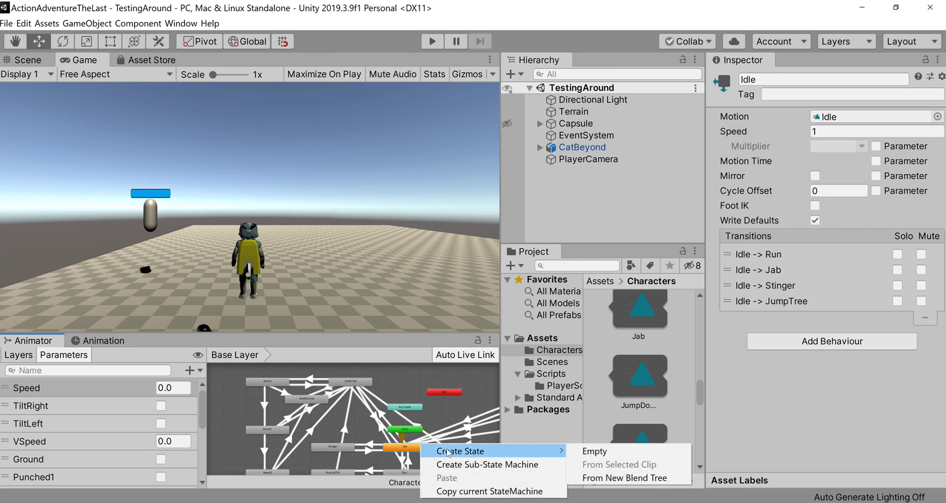
right_click(408, 448)
right_click(407, 448)
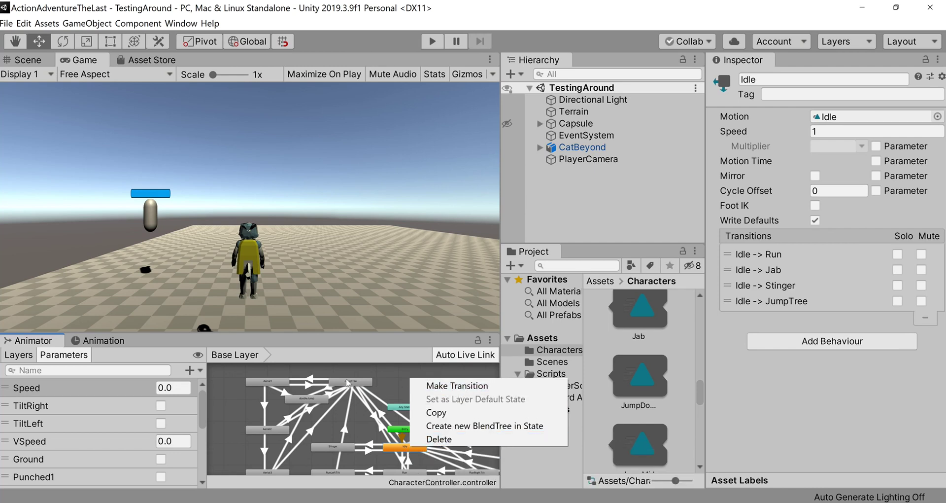
left_click(380, 415)
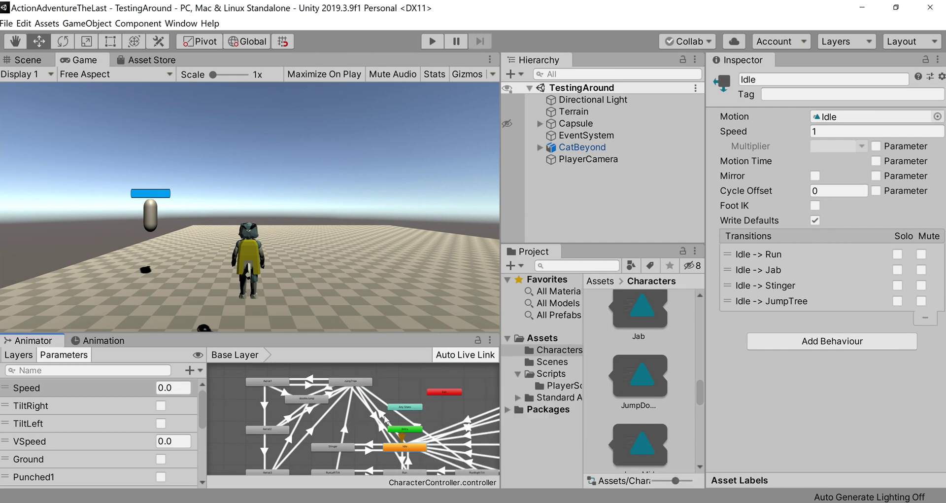
Step: Select the Idle -> JumpTree transition and examine its exit time setting and condition
left_click(383, 419)
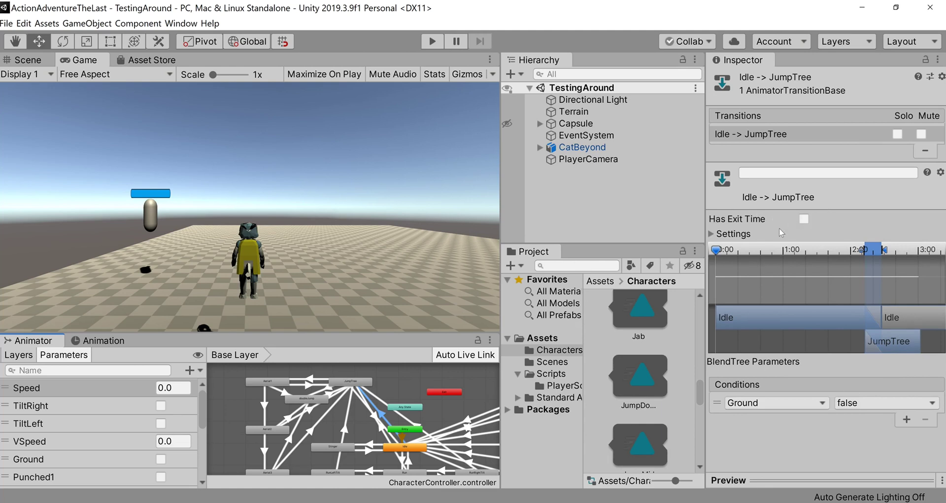
left_click(901, 248)
scroll(338, 404, "up", 4)
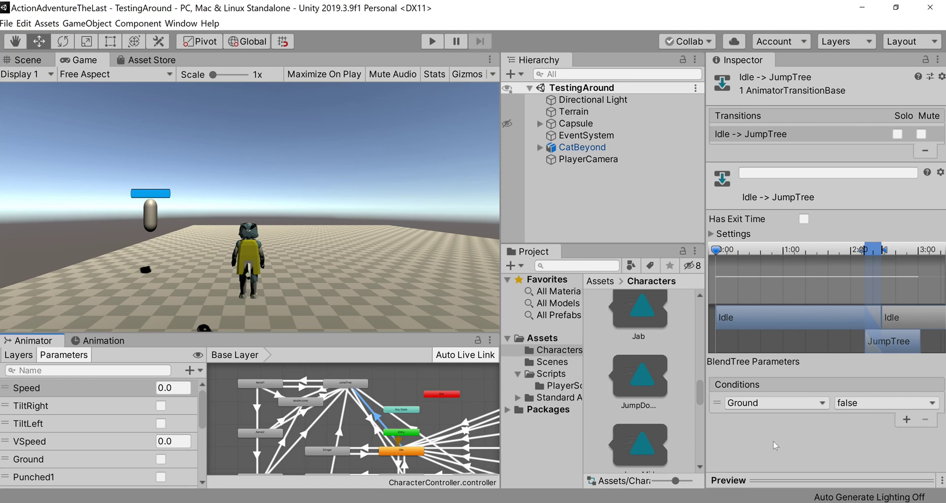
Step: Examine the conditions of the Run -> JumpTree and RunLeftTilt -> JumpTree transitions
middle_click_drag(375, 451, 366, 396)
left_click(377, 402)
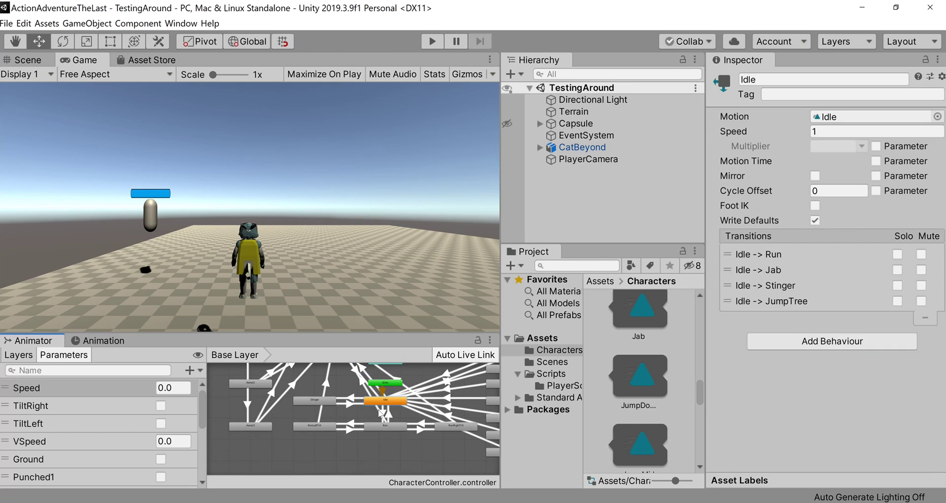
left_click(379, 414)
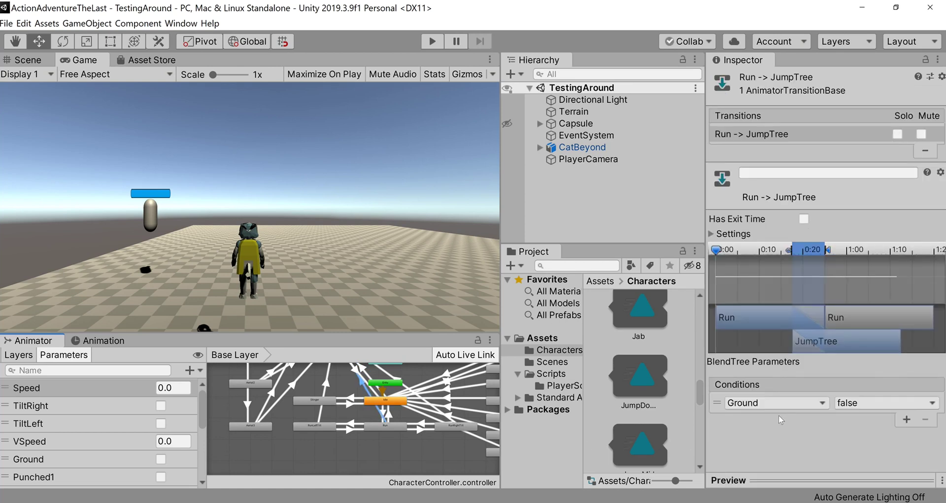
left_click(322, 407)
Step: Select the JumpTree state and examine the condition of its transition to Aerial1
scroll(397, 401, "down", 3)
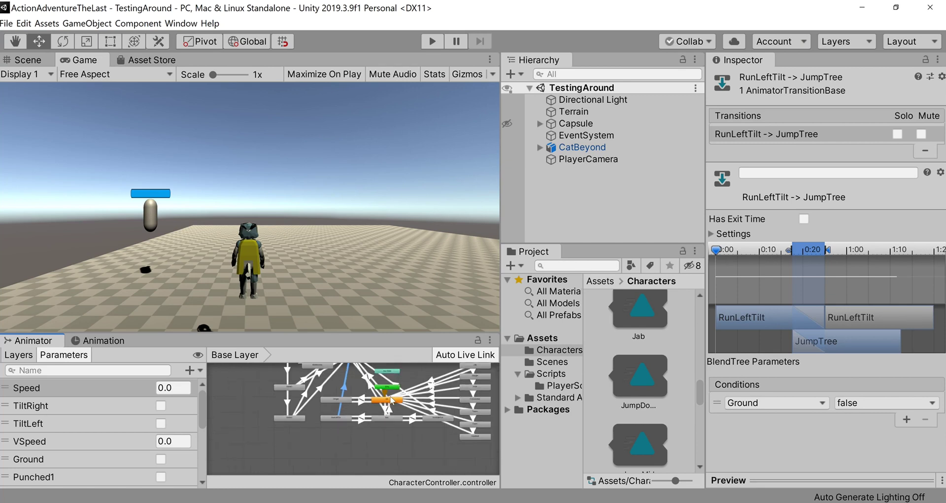
scroll(315, 398, "down", 2)
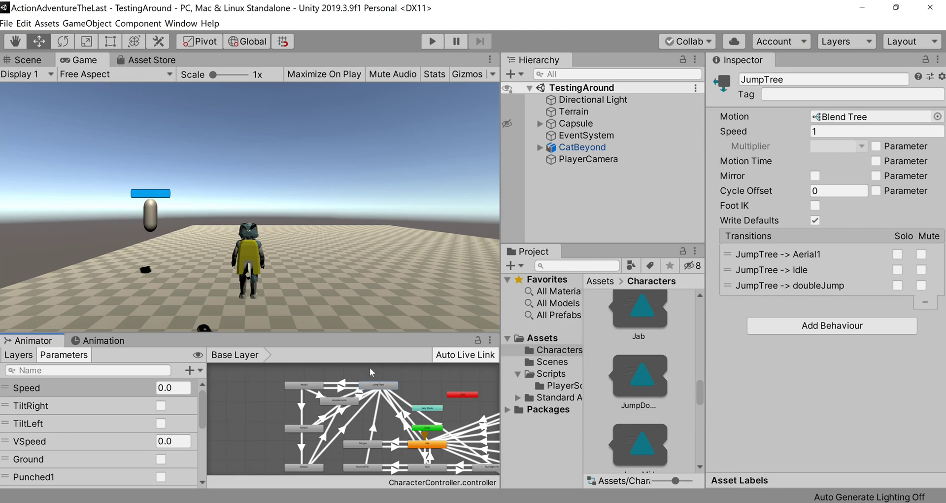
scroll(370, 382, "up", 1)
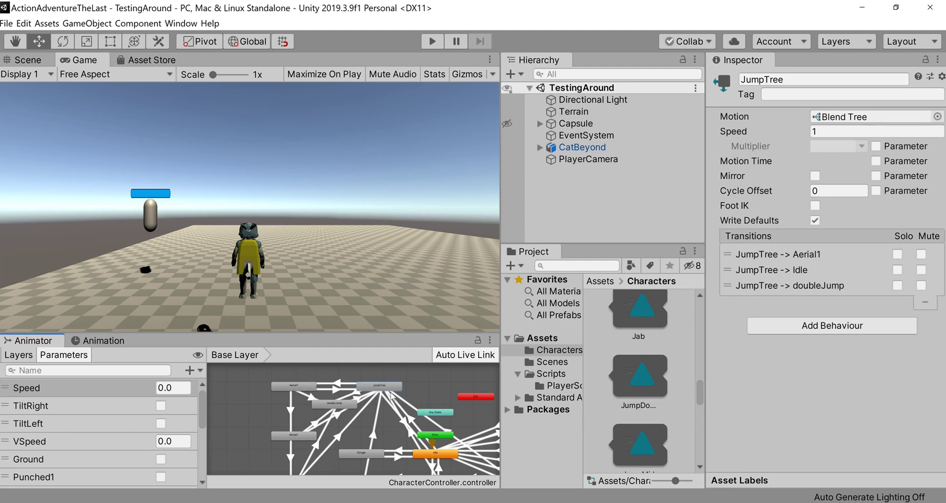
left_click(353, 386)
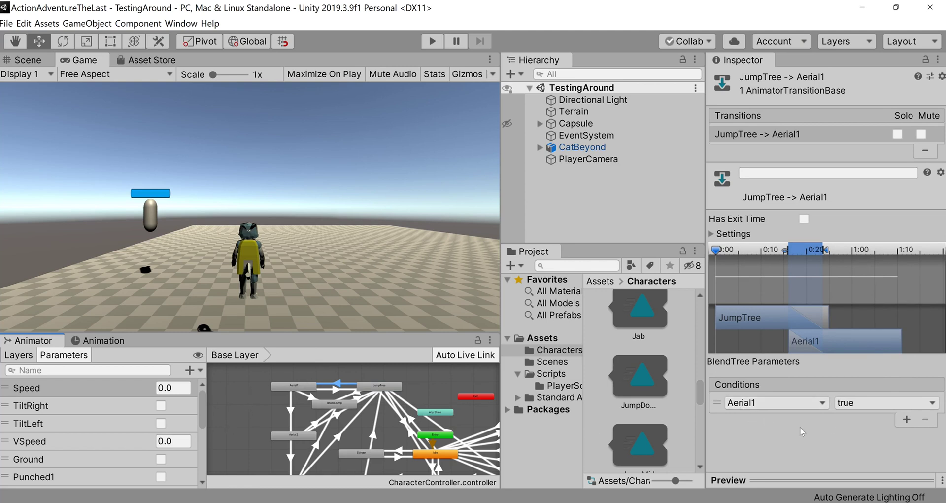
Step: Examine the exit time setting and conditions of the Aerial2 -> JumpTree and Aerial3 -> JumpTree transitions
left_click(340, 389)
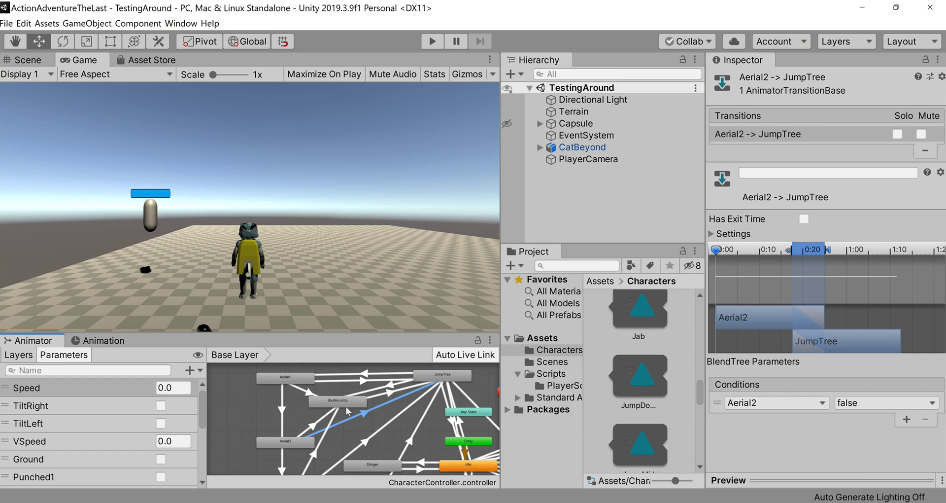
scroll(338, 441, "down", 1)
middle_click_drag(361, 439, 342, 393)
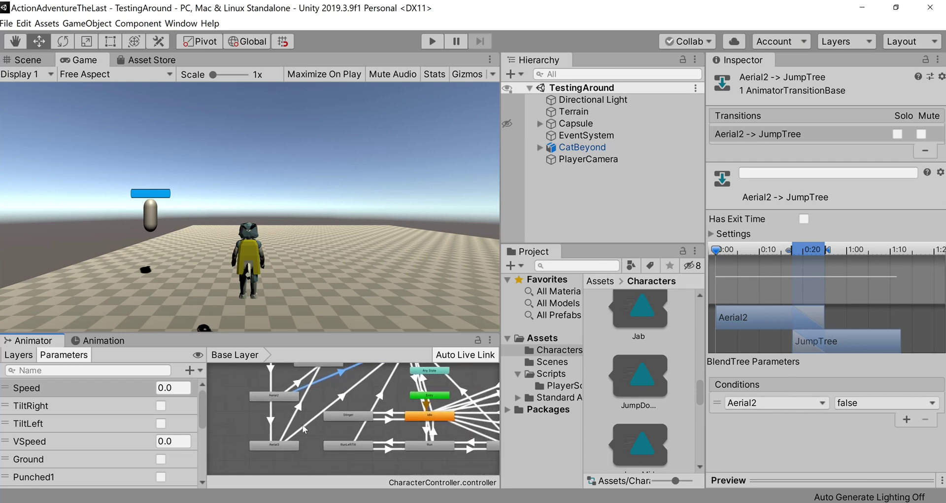
left_click(289, 439)
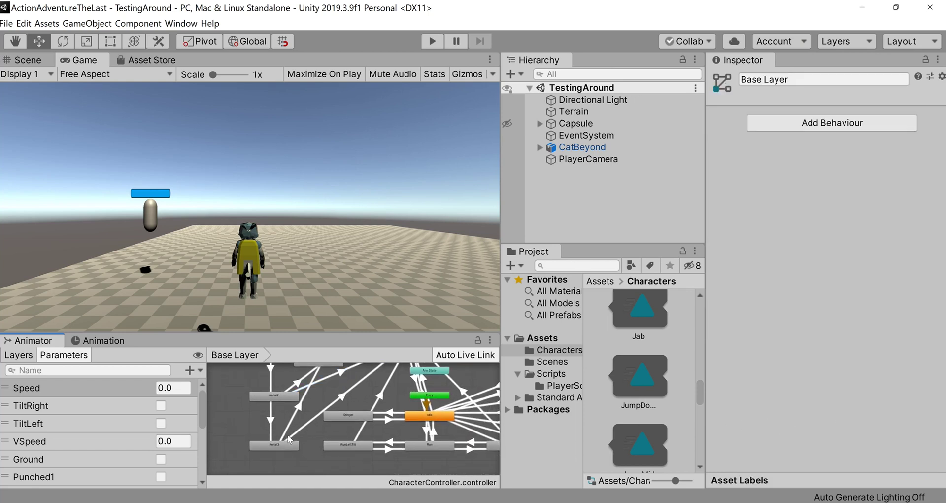
left_click(335, 403)
middle_click_drag(340, 374, 335, 442)
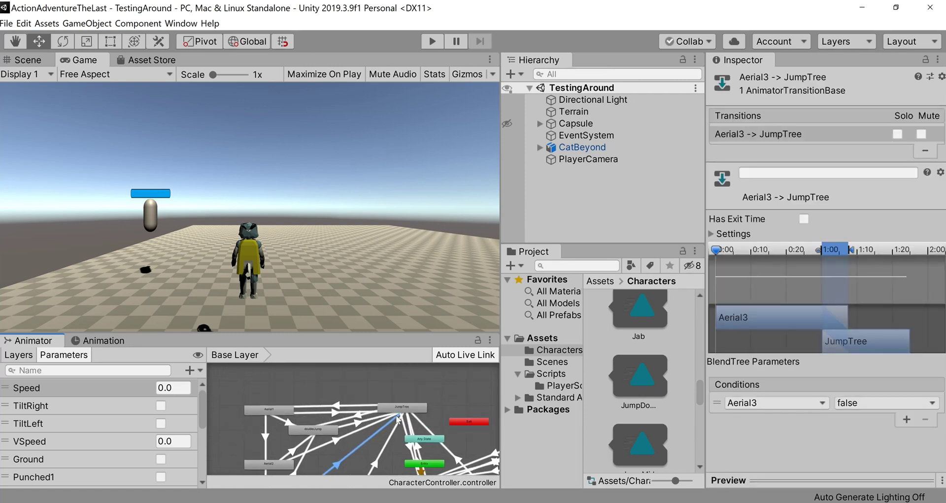
middle_click_drag(402, 417, 401, 372)
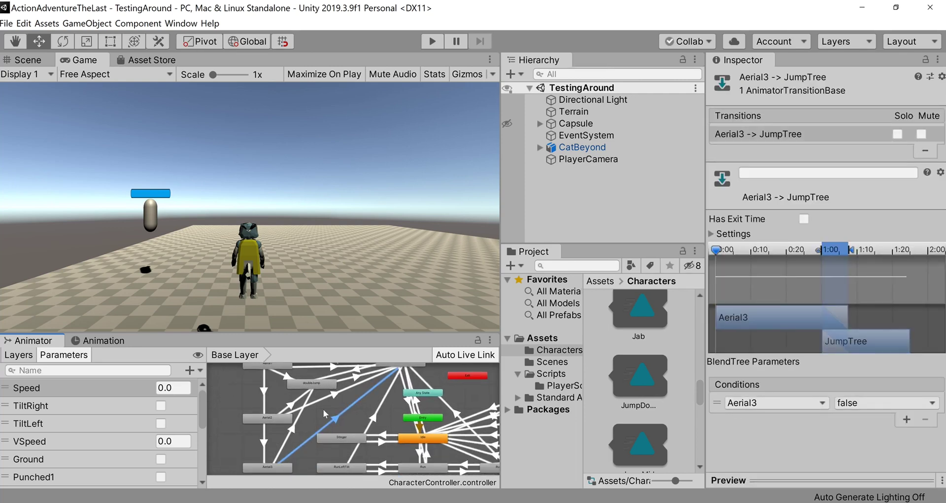
Step: Select the Aerial1 -> Aerial2 and Aerial2 -> Aerial3 transitions and examine their conditions
middle_click_drag(312, 410, 340, 418)
left_click(290, 392)
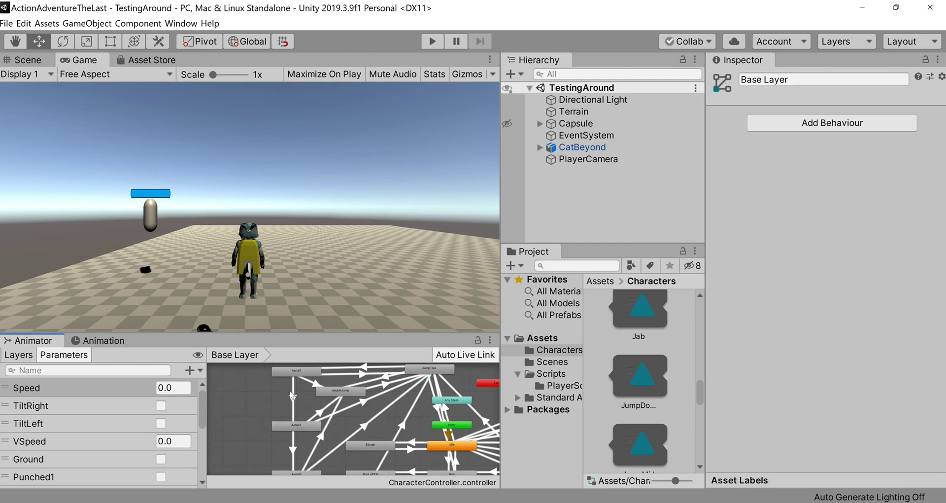
left_click(292, 390)
left_click(293, 448)
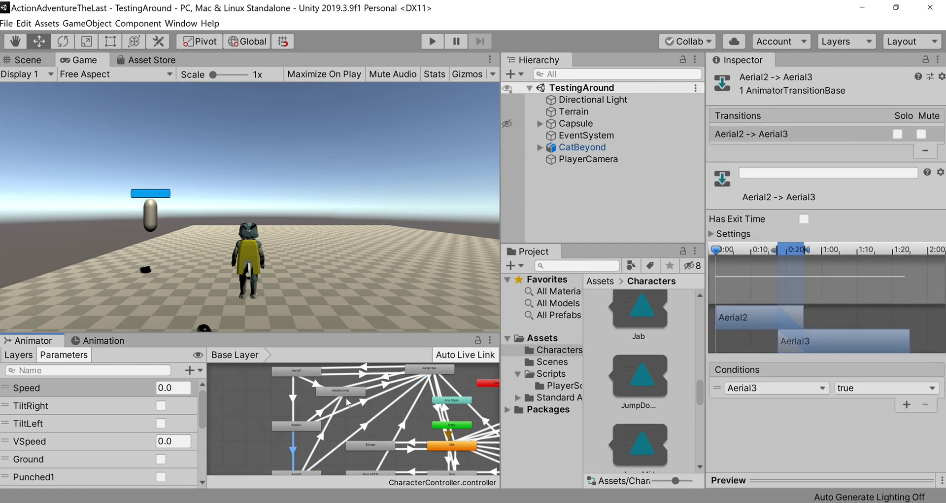
Step: Select the doubleJump state and examine the exit time and conditions of its transitions from and back to JumpTree
scroll(351, 401, "up", 3)
left_click_drag(337, 384, 344, 380)
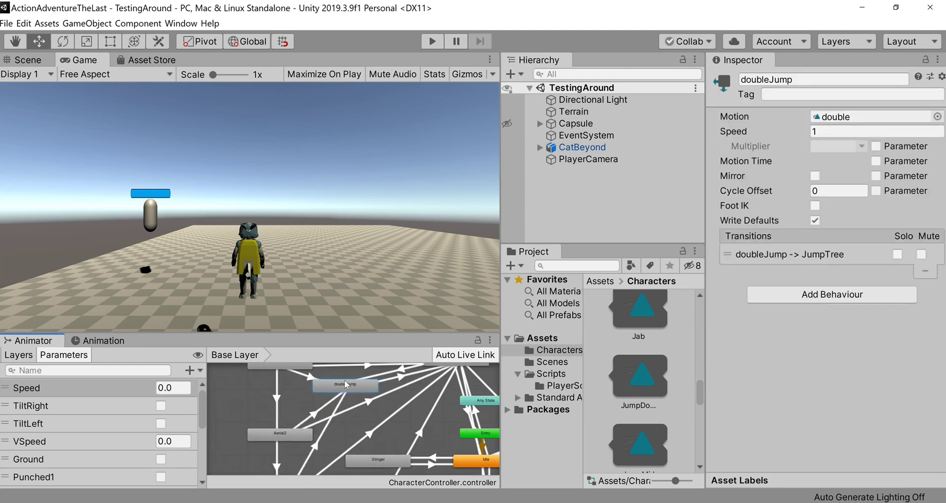
scroll(344, 380, "down", 1)
middle_click_drag(345, 380, 332, 419)
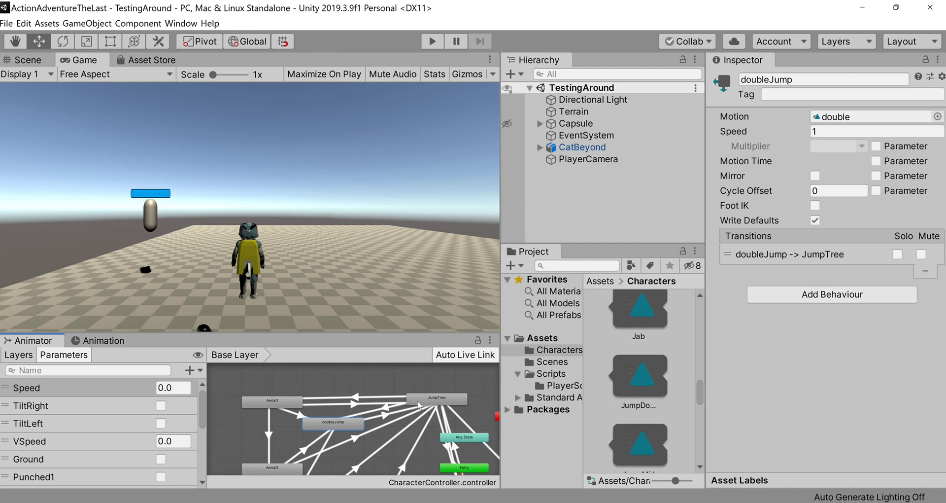
left_click(385, 407)
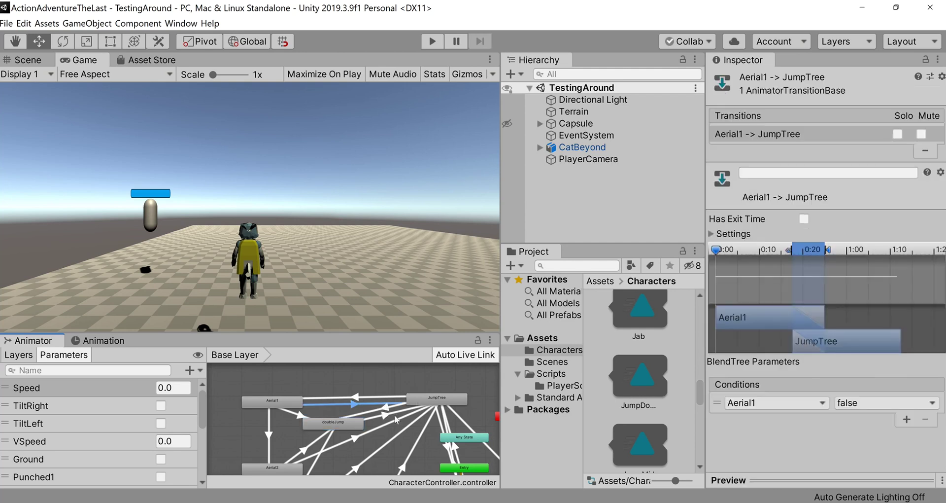
left_click(387, 410)
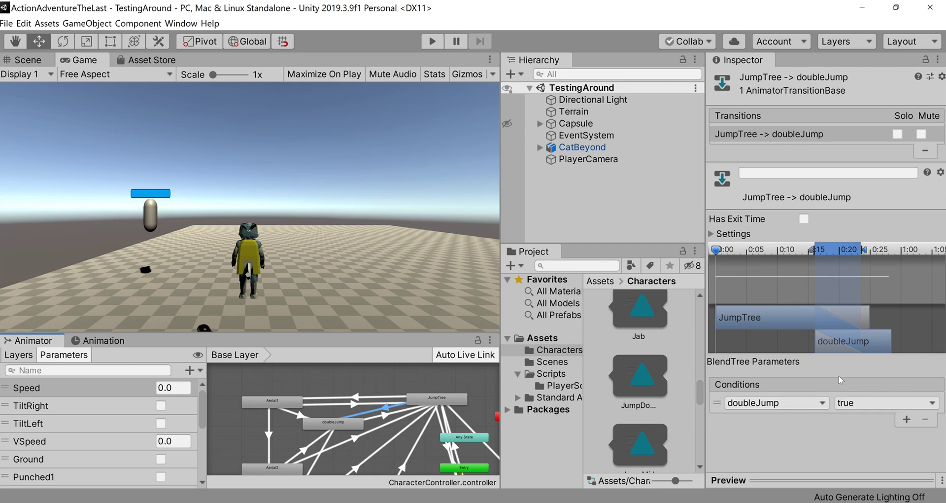
left_click(387, 415)
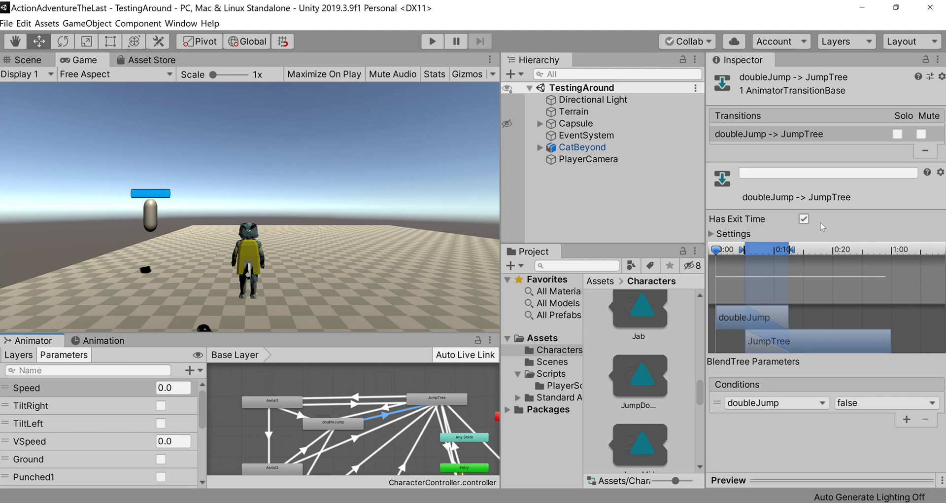
Step: Reselect the doubleJump state and examine the conditions of the Aerial1 -> doubleJump and Aerial2 -> doubleJump transitions
left_click(333, 426)
middle_click_drag(340, 435, 366, 415)
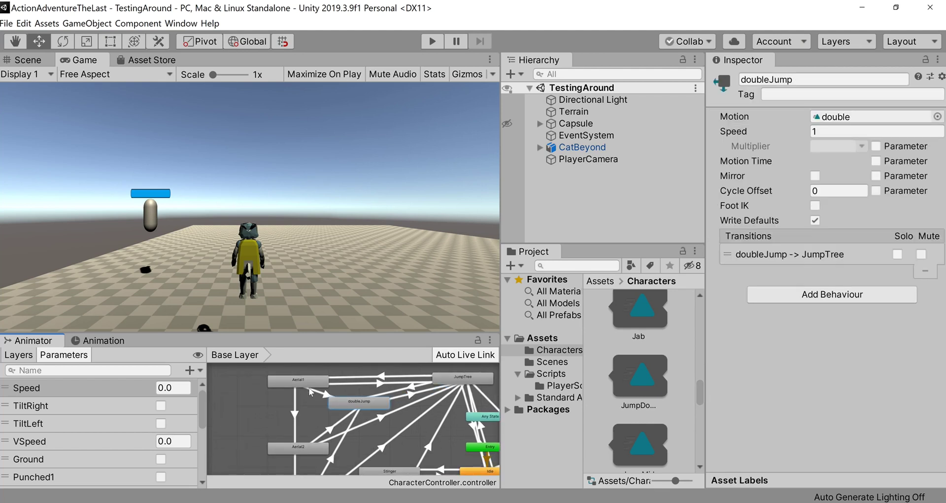
scroll(319, 427, "down", 3)
scroll(320, 427, "up", 4)
middle_click_drag(371, 394, 341, 424)
scroll(301, 418, "up", 1)
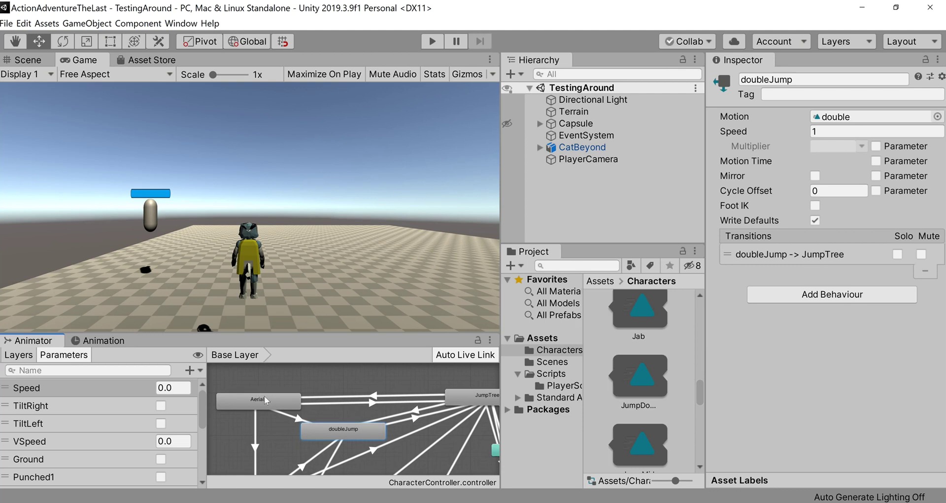
scroll(373, 427, "down", 2)
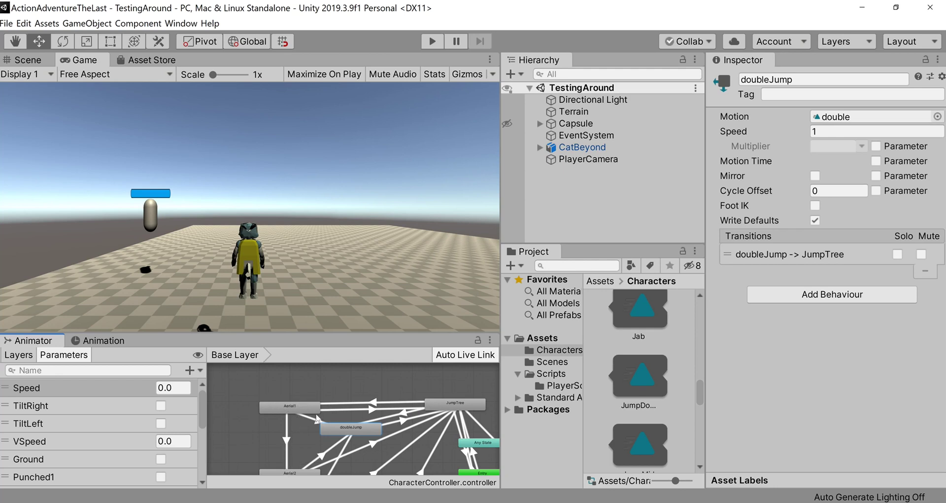
middle_click_drag(278, 446, 279, 420)
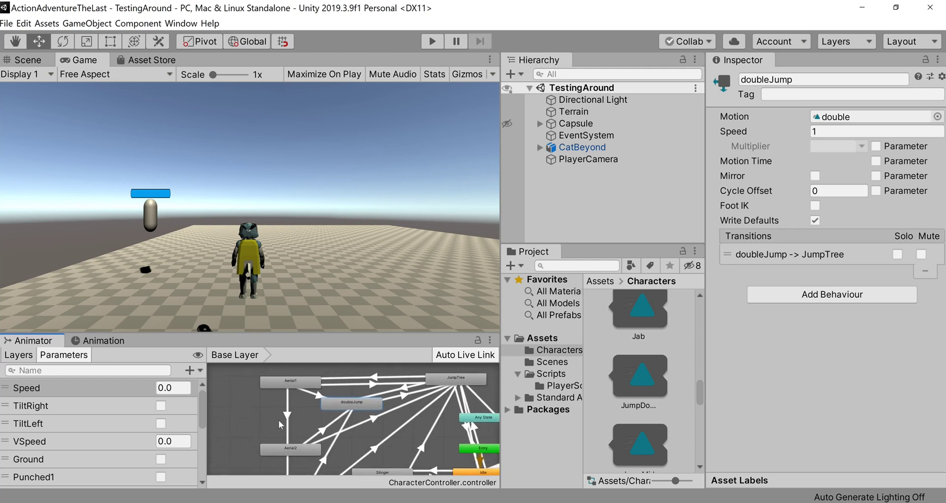
left_click(312, 395)
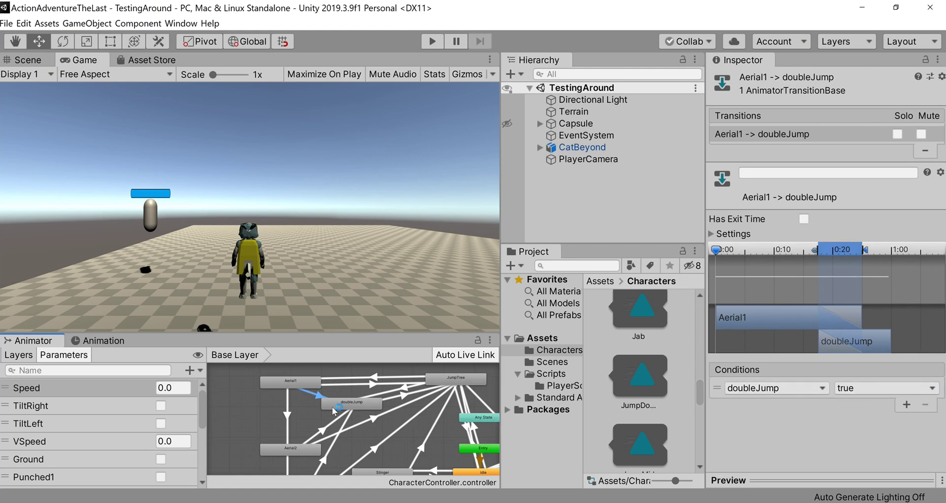
left_click(322, 432)
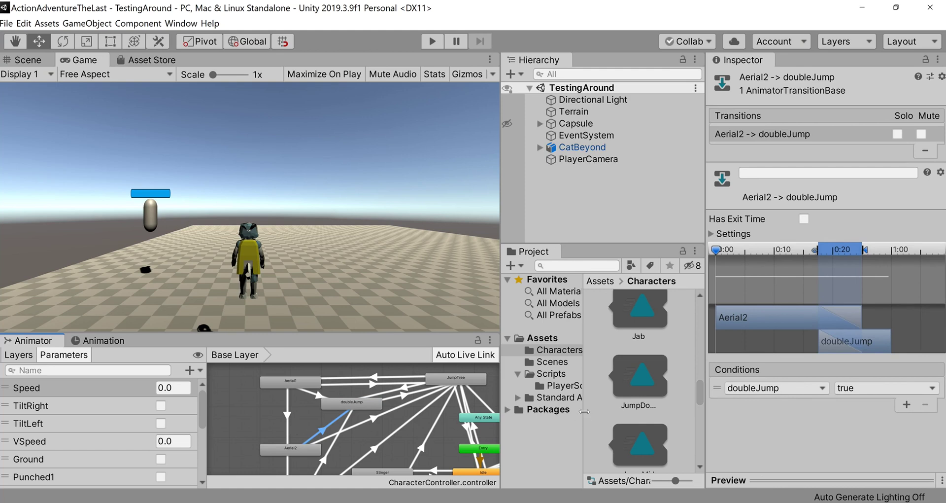
Step: Select the Aerial3 -> doubleJump transition and examine its condition
middle_click_drag(320, 458, 297, 431)
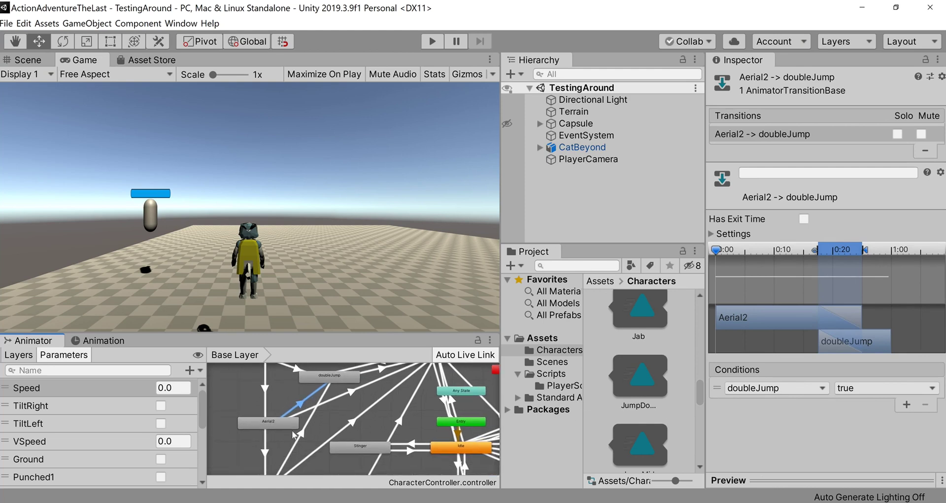
left_click(298, 430)
left_click(301, 433)
middle_click_drag(339, 406, 337, 434)
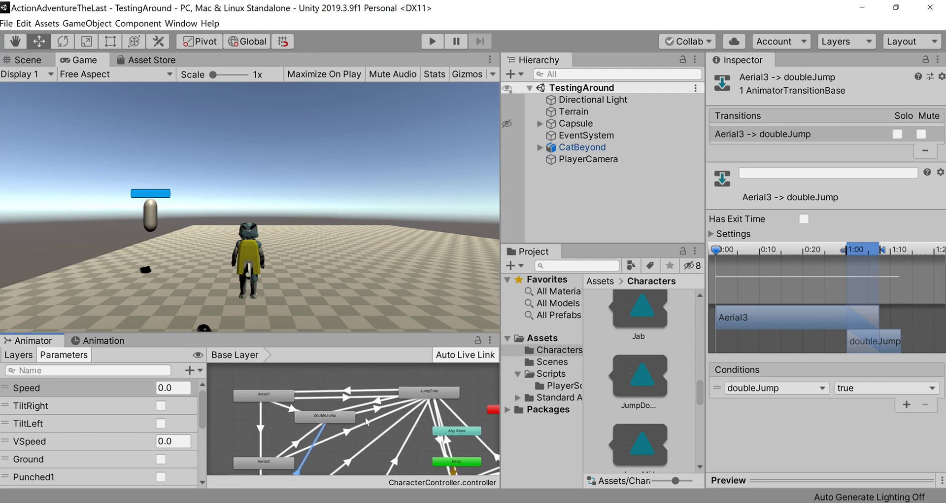
Step: Run the scene in Play mode and make the cat jump repeatedly while watching the state graph and VSpeed
scroll(370, 412, "down", 3)
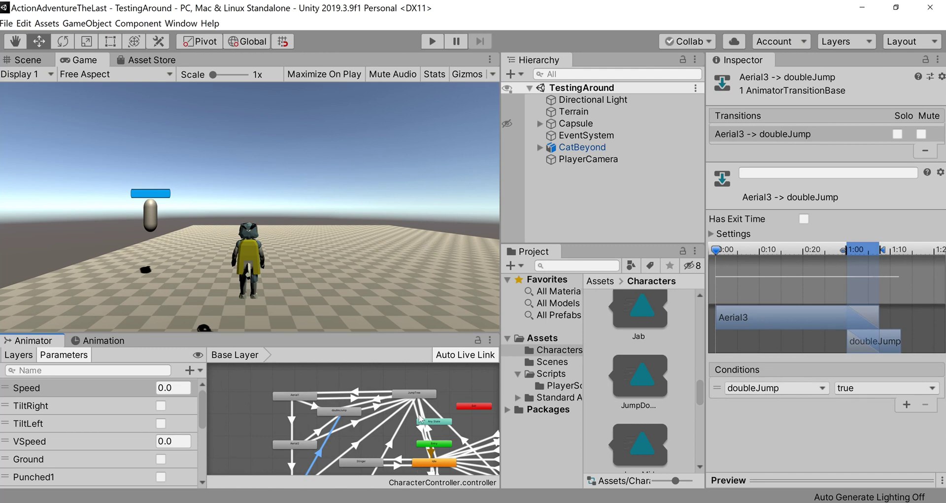
left_click(433, 44)
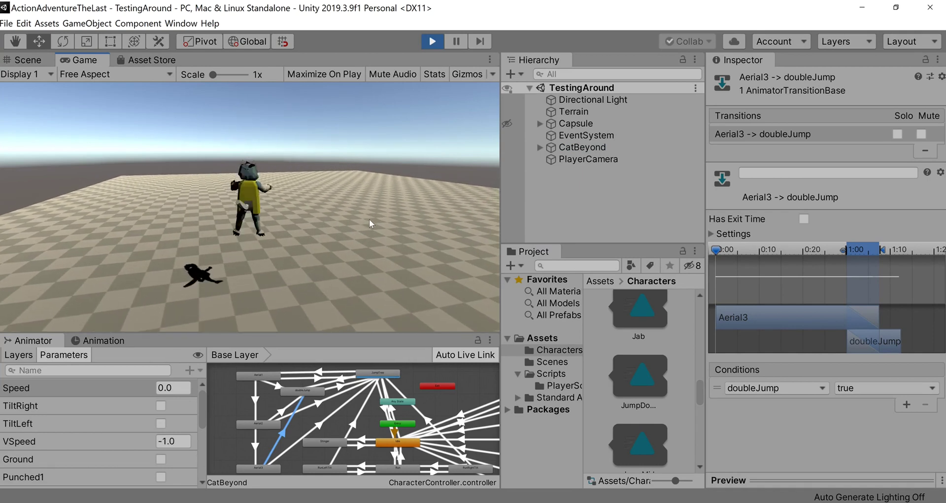
key("space")
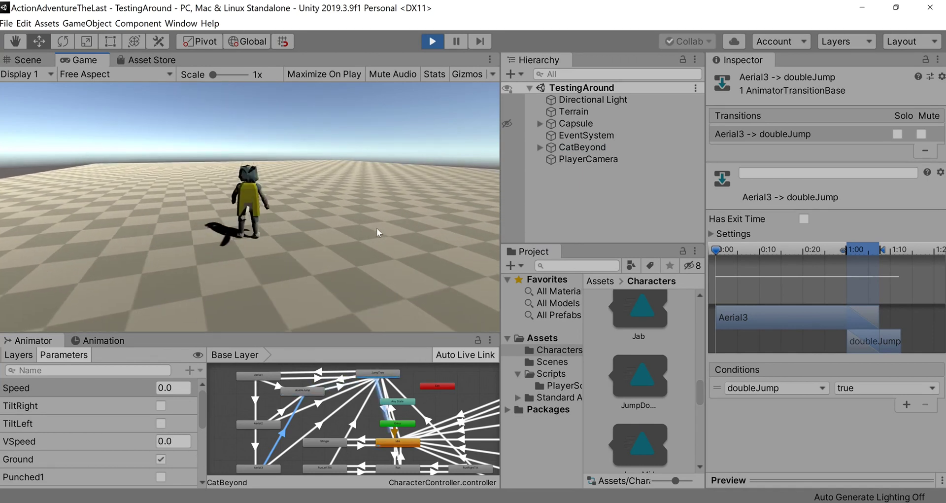
key("space")
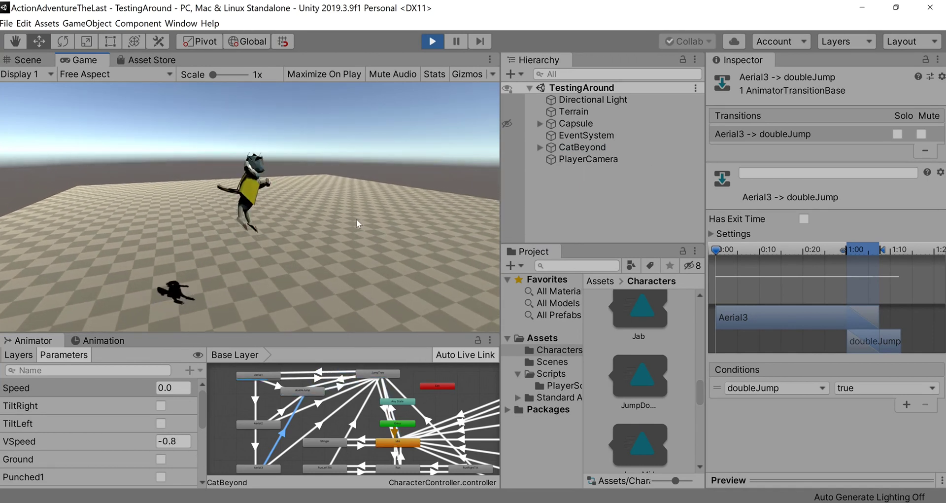
key("space")
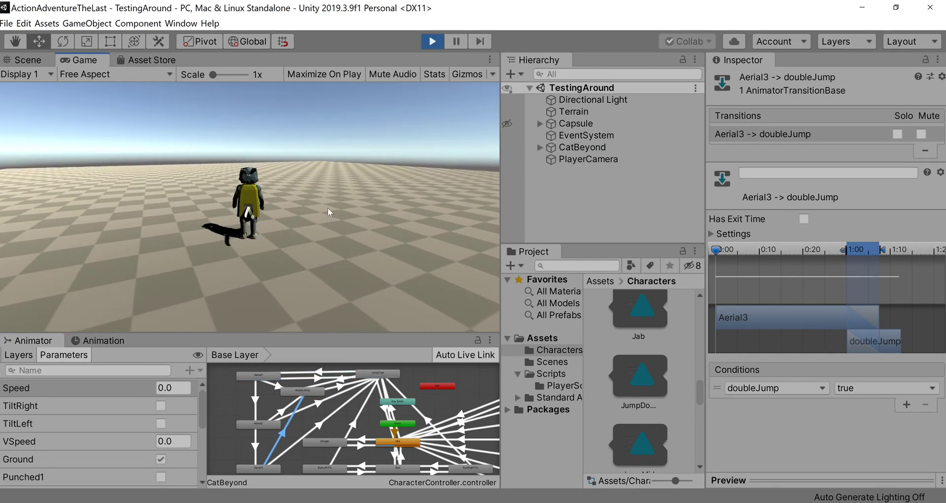
Step: Test the aerial combo by making the cat jump and chain several attacks in mid-air, checking the Aerial states
key("space")
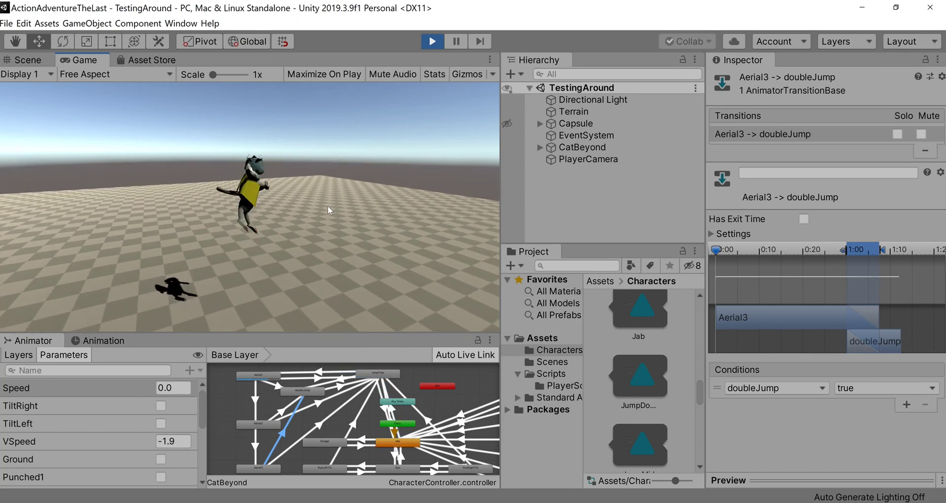
key("space")
left_click(327, 205)
left_click(327, 205)
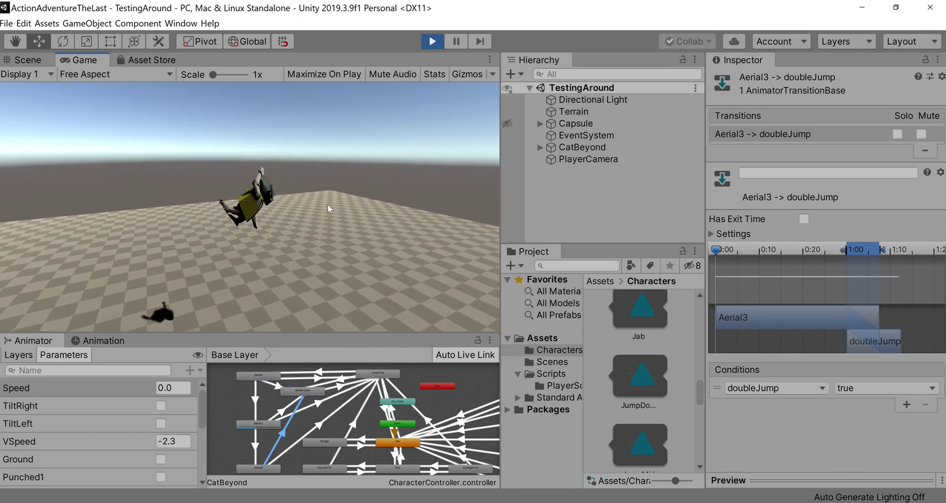
left_click(327, 205)
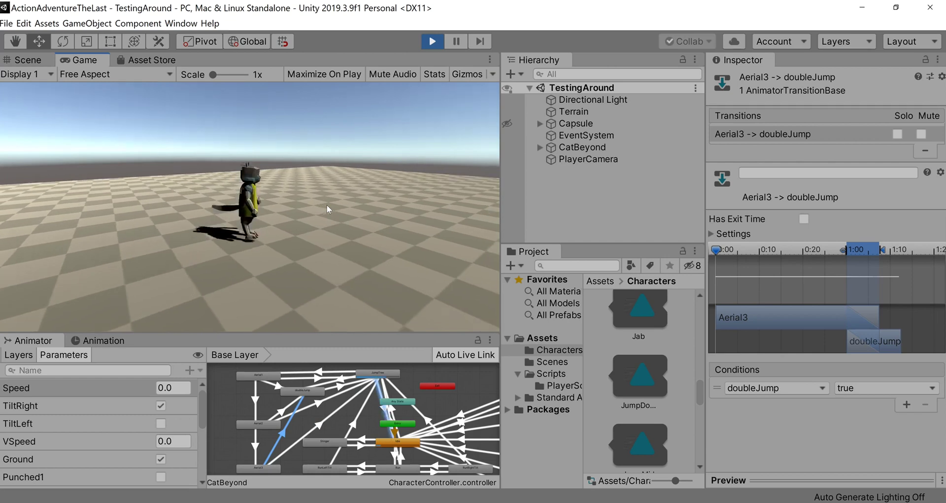
key("space")
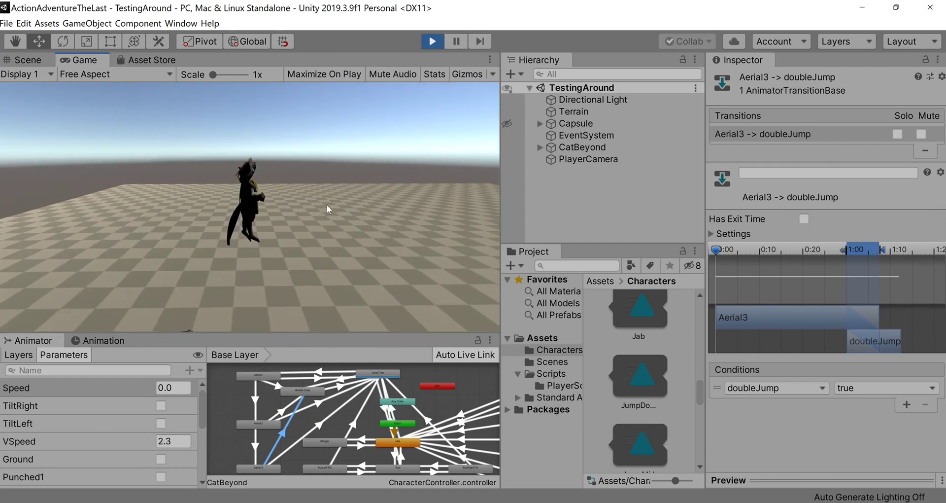
left_click(327, 204)
left_click(327, 204)
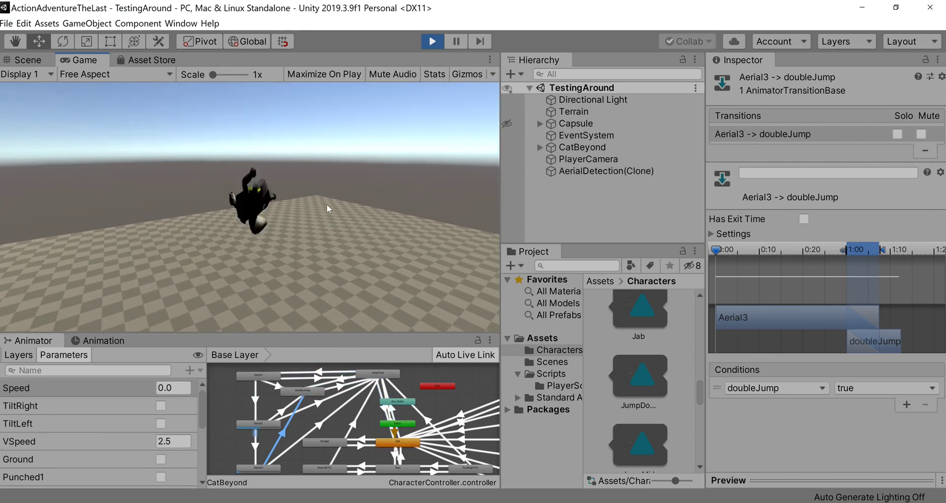
left_click(326, 204)
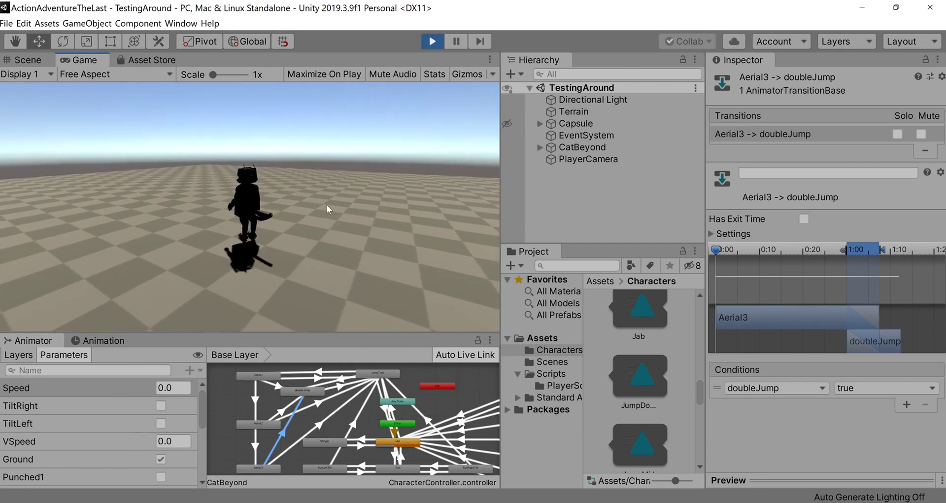
Step: Test several jumps each with a single aerial attack, and make the cat run forward
key("space")
left_click(326, 205)
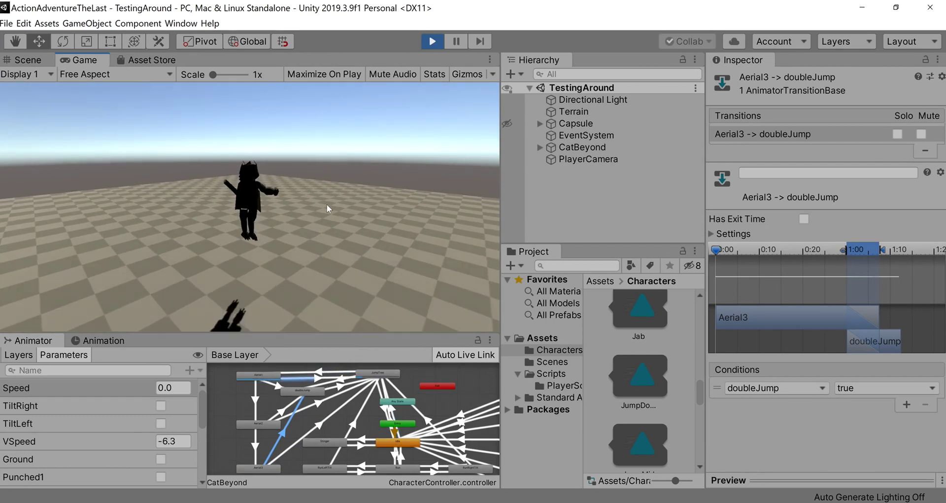
key("space")
left_click(326, 204)
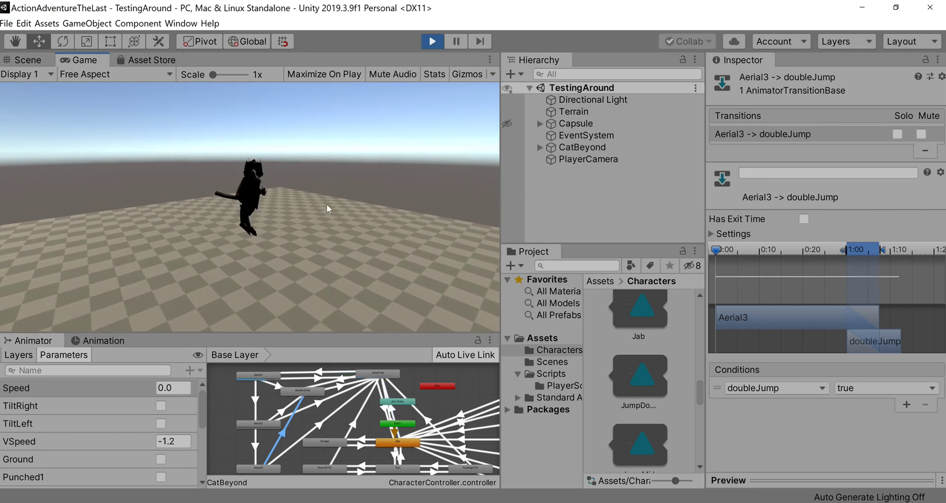
key("space")
left_click(330, 200)
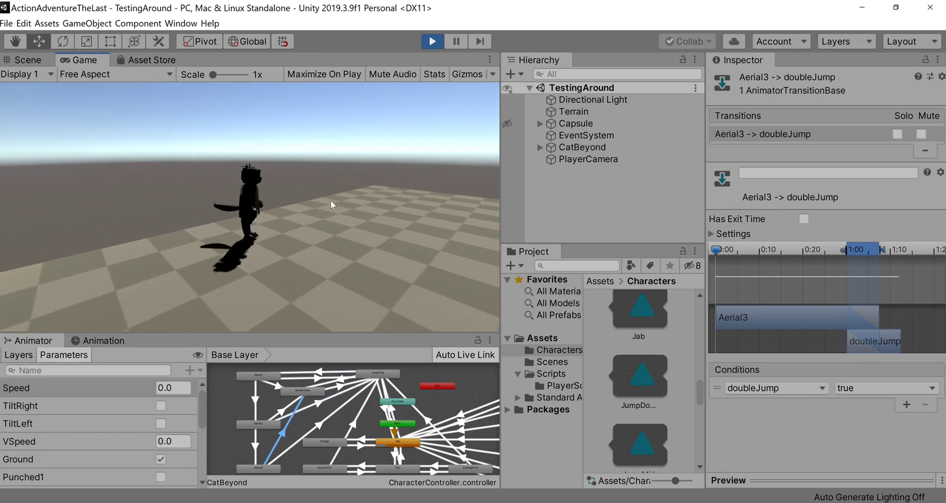
key("w")
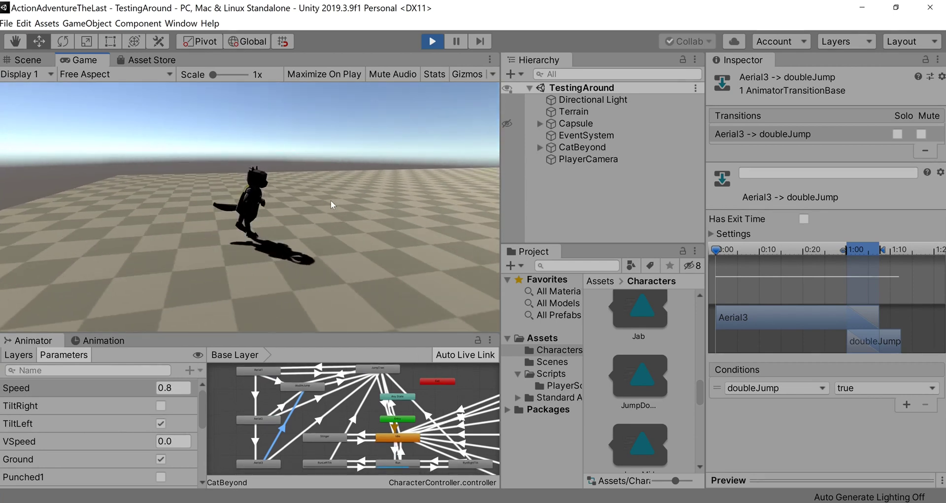
Step: Test a double jump while the cat is running, followed by a single attack in mid-air
key("space")
key("space")
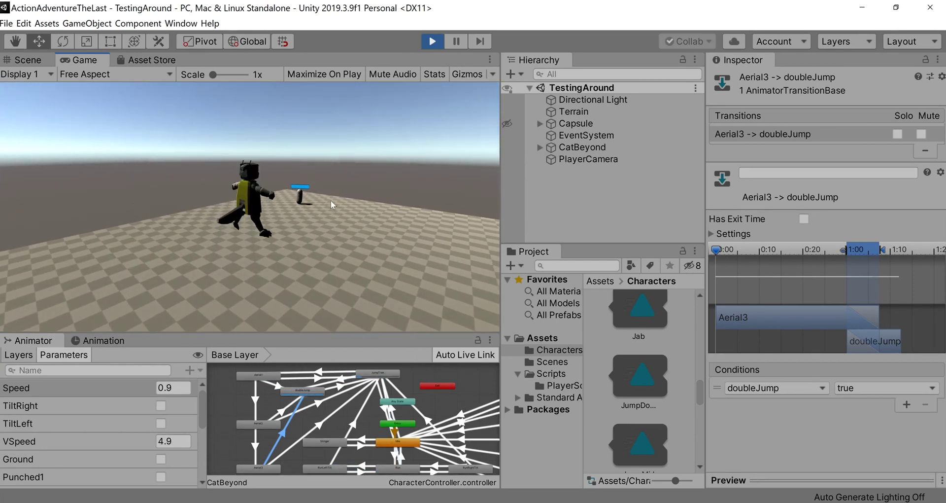
left_click(330, 201)
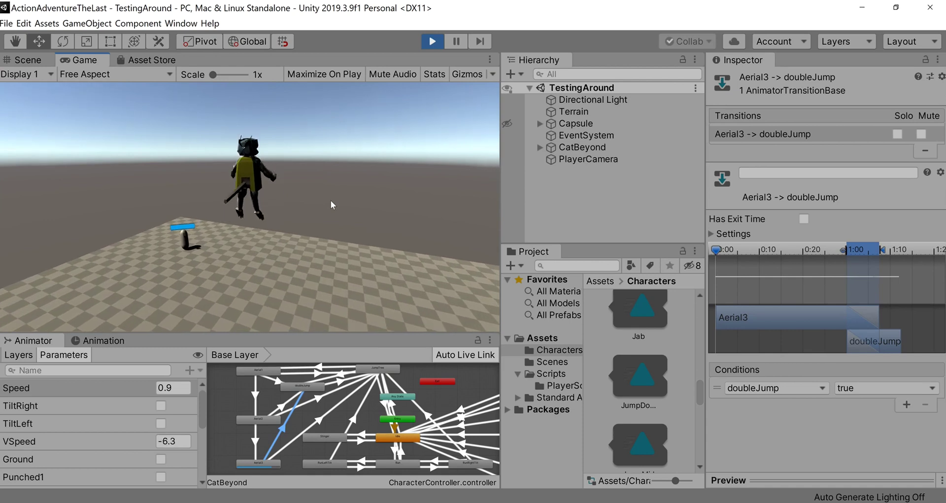
Step: Test combining jumps with chained aerial attacks, using three attacks after the first jump and two after the last
key("space")
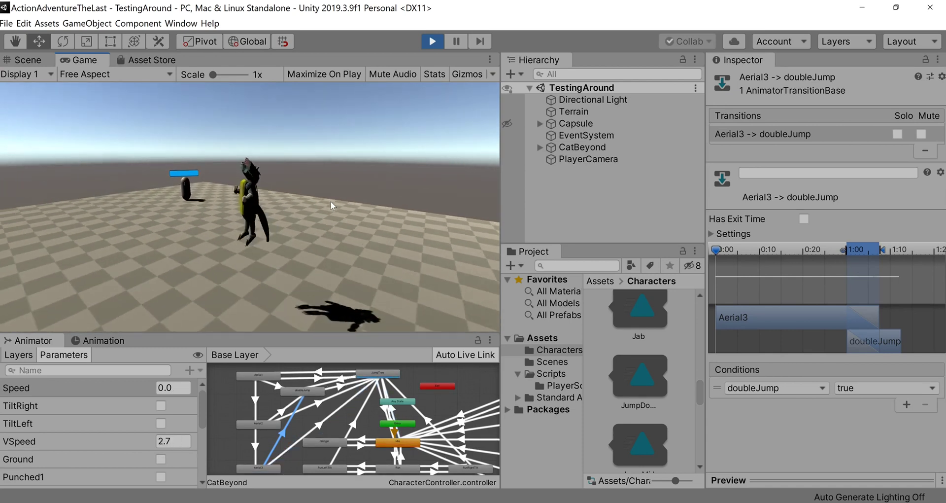
left_click(330, 201)
left_click(330, 201)
left_click(330, 201)
key("space")
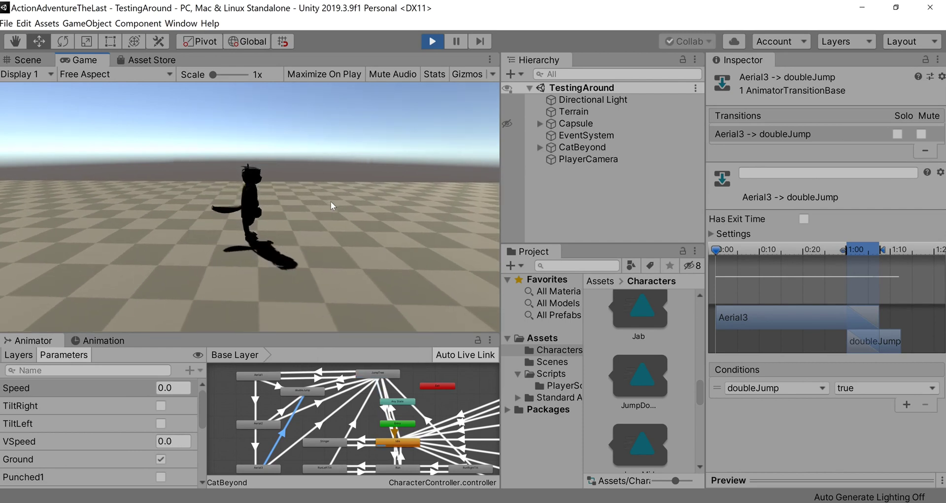
key("space")
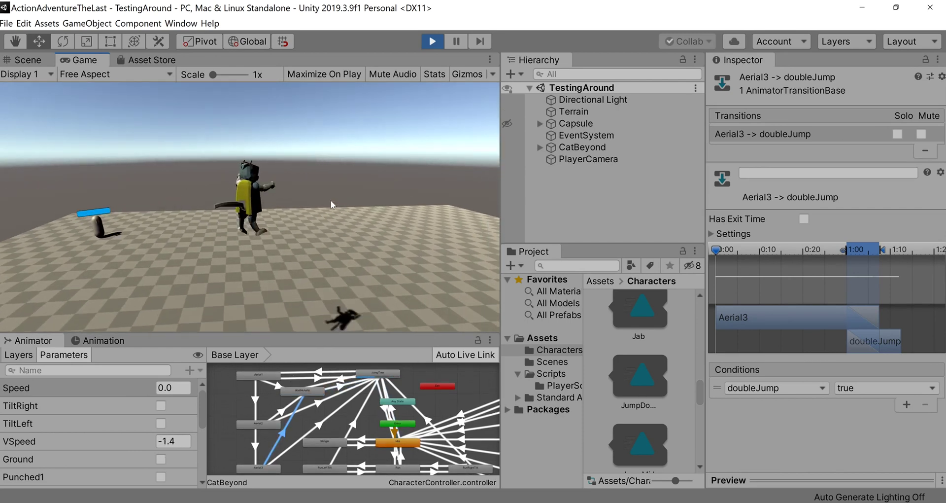
left_click(330, 201)
left_click(330, 201)
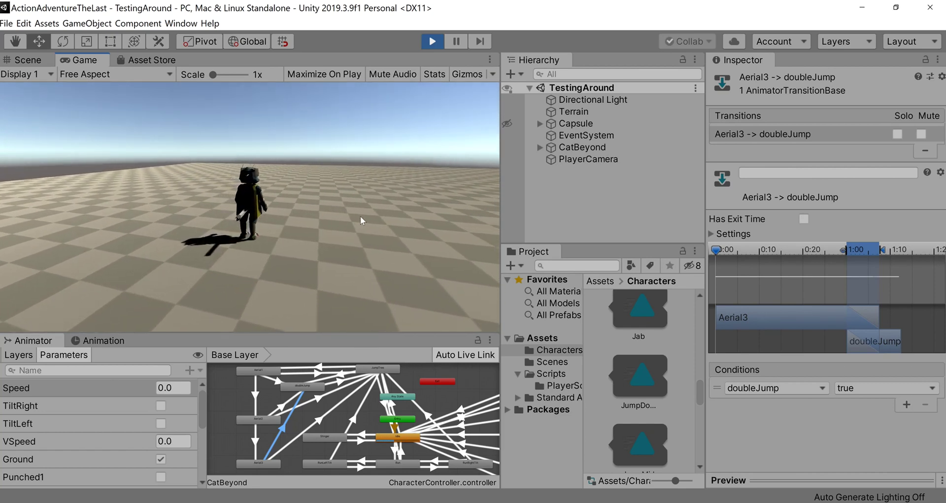
Step: Make the cat jump two more times and exit Play mode
key("space")
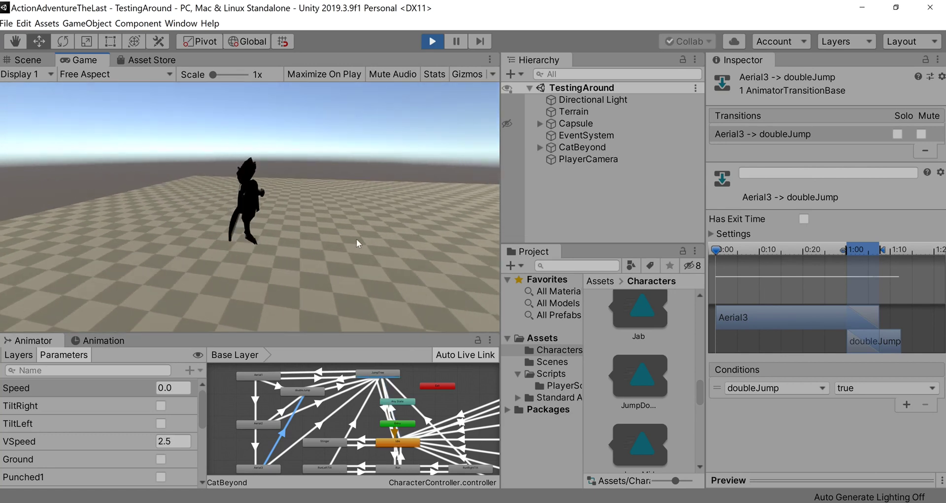
key("space")
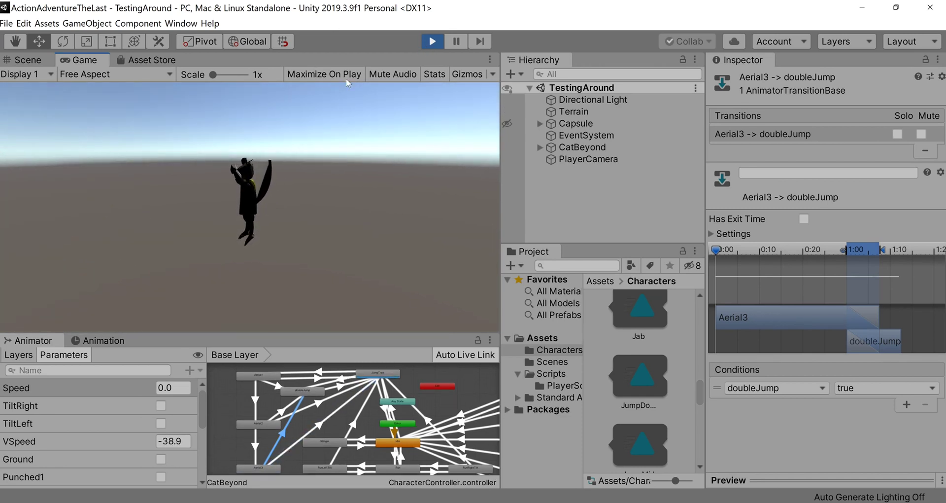
left_click(431, 42)
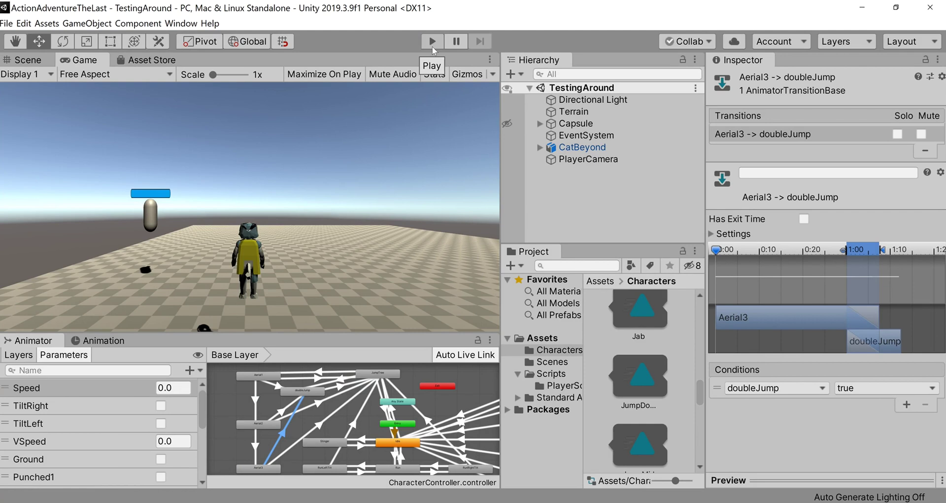